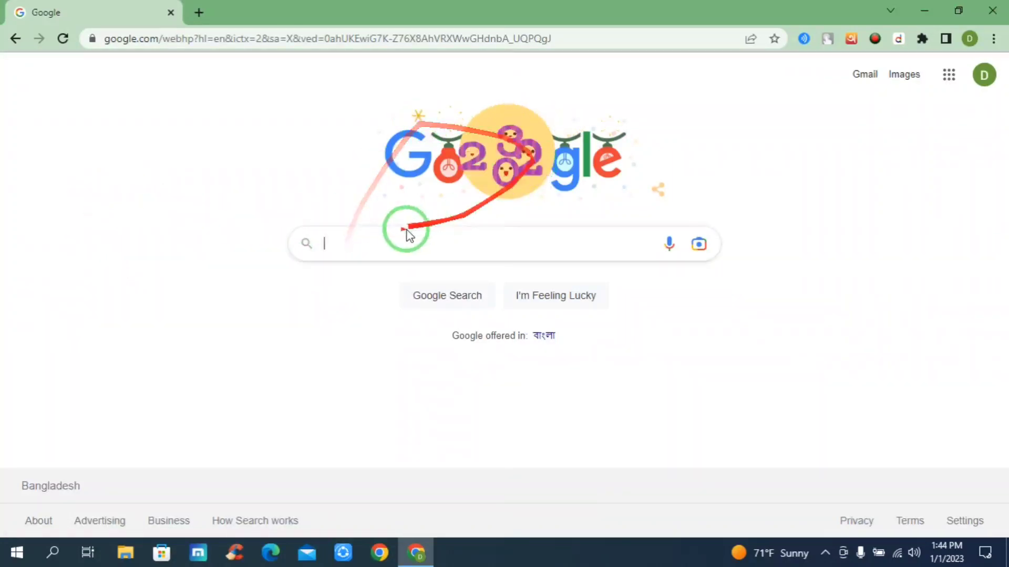
Search Google for "daraz seller bd" and open the sponsored Daraz Seller Center result.
right_click(357, 249)
left_click(421, 360)
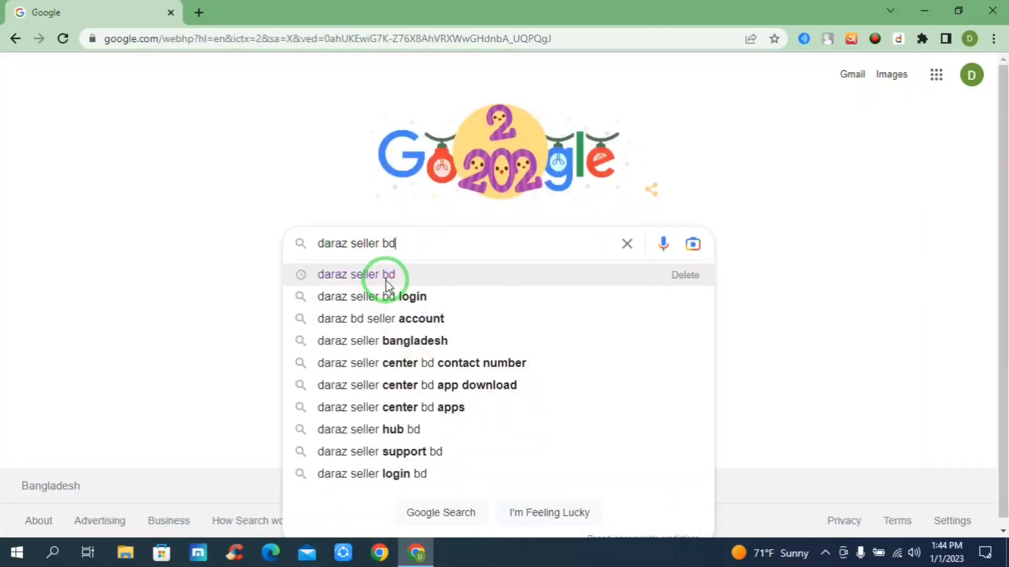
left_click(394, 278)
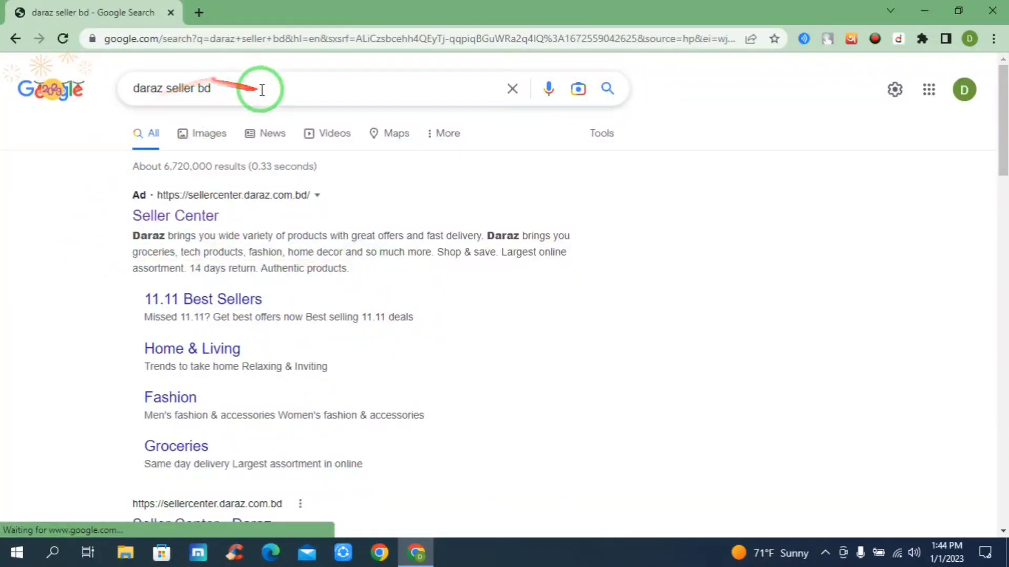
left_click_drag(263, 90, 113, 90)
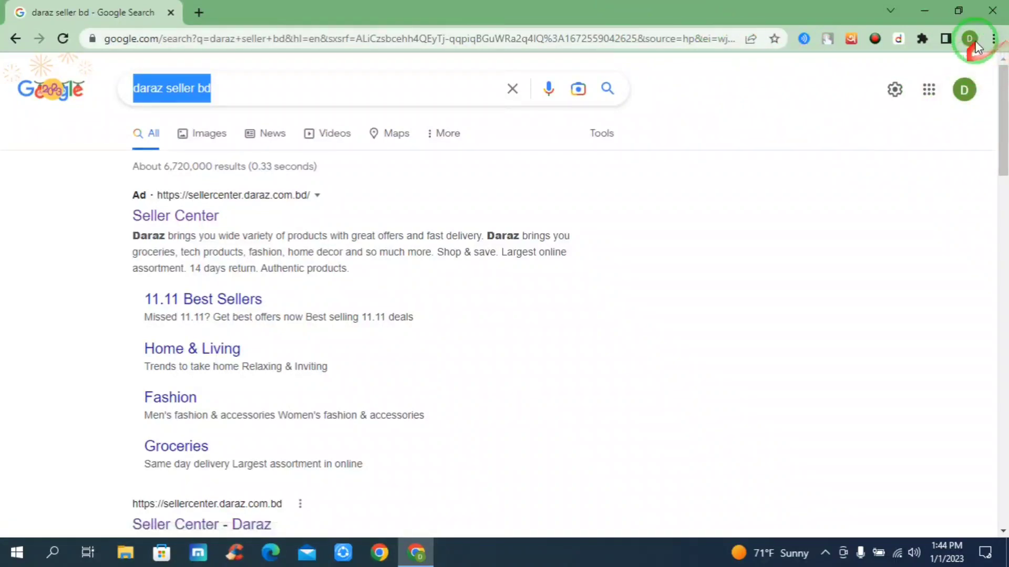
left_click(995, 39)
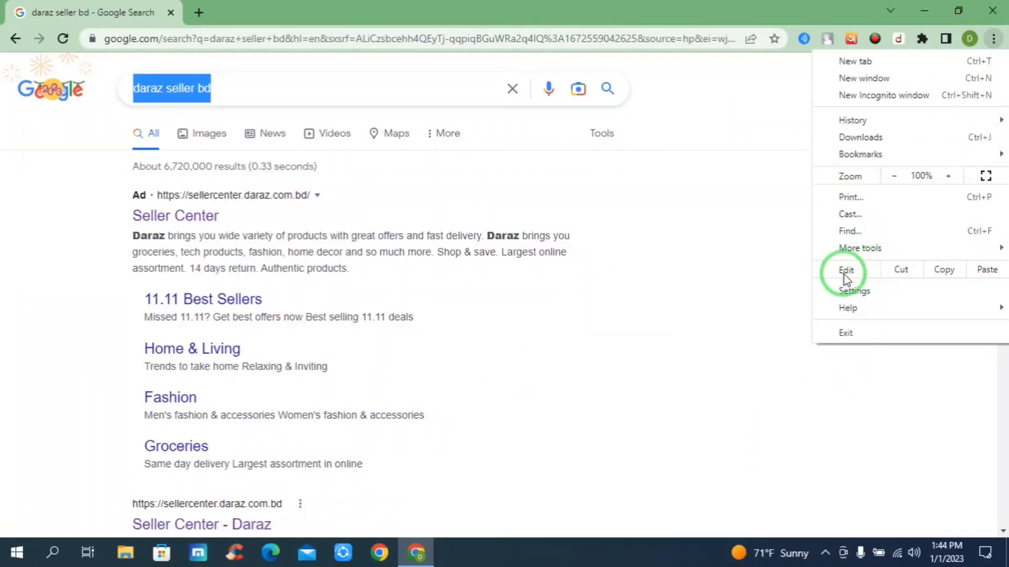
left_click(772, 248)
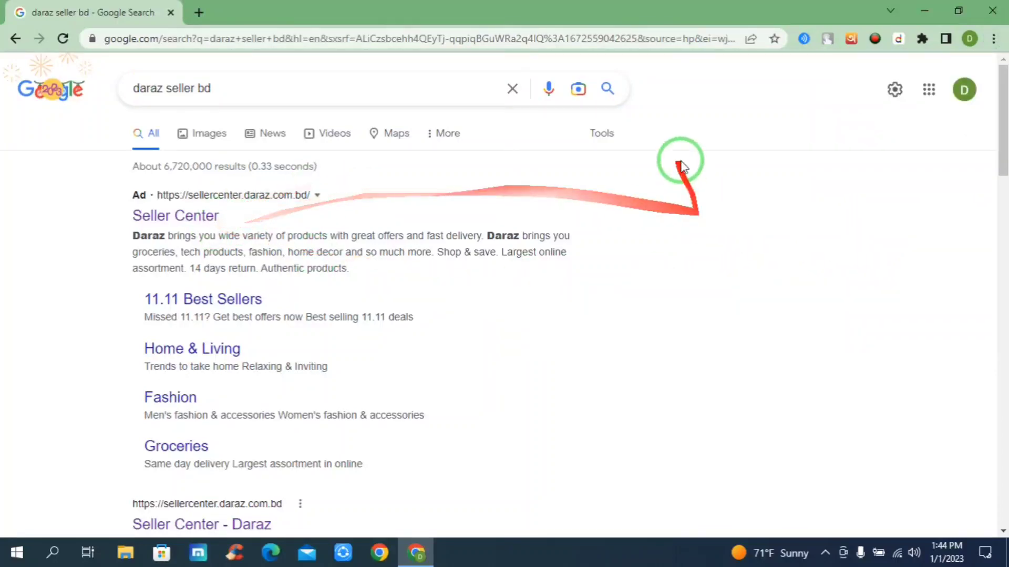
left_click(169, 217)
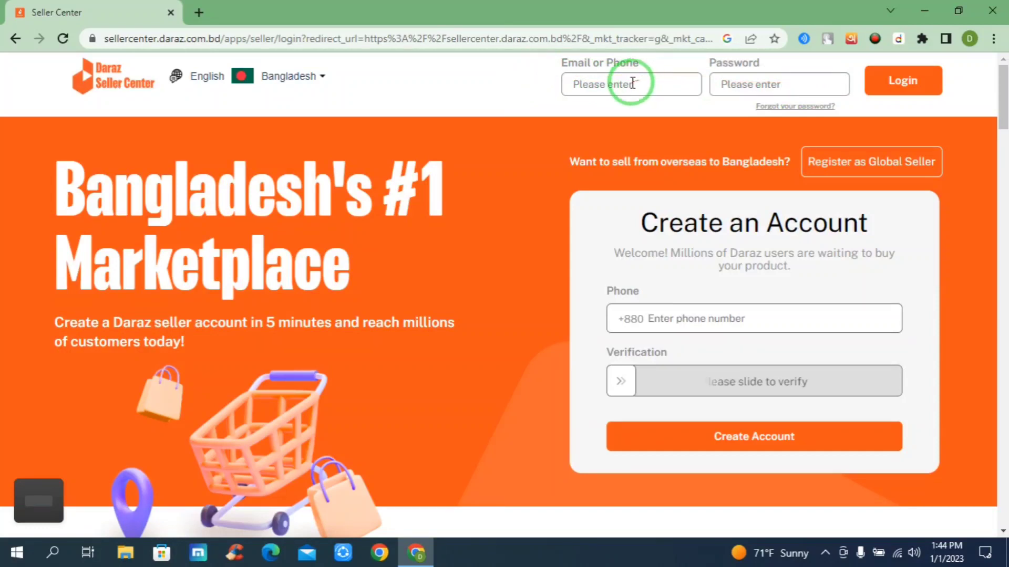
Log in to Daraz Seller Center with the account e-mail and password, and dismiss the announcement popup.
left_click(582, 83)
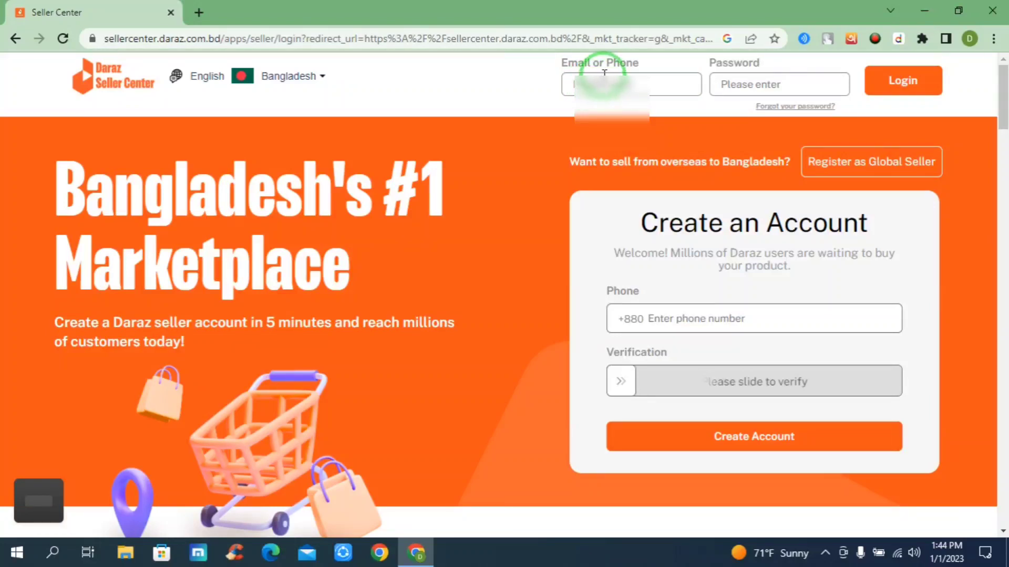
left_click(624, 83)
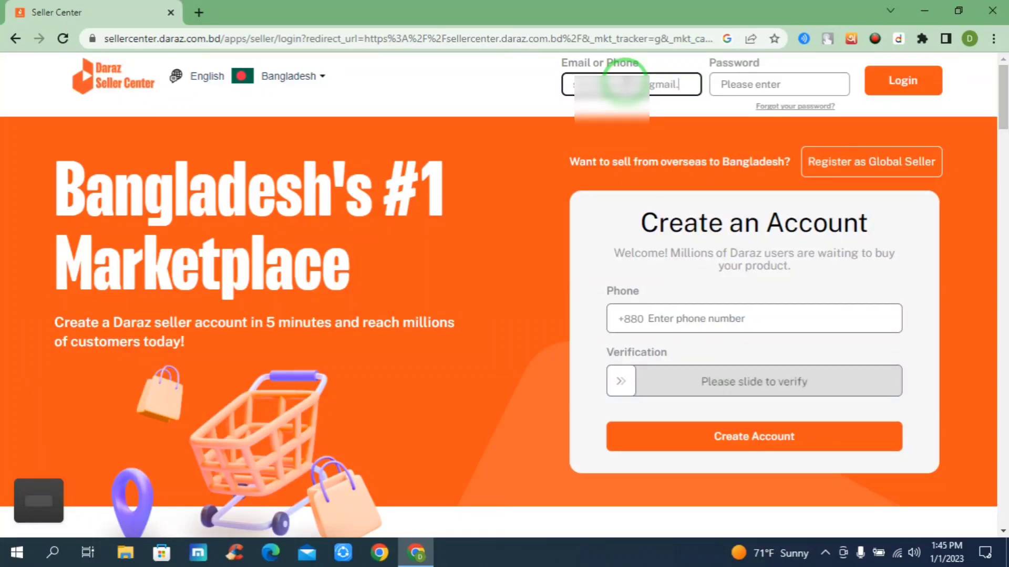
left_click(716, 88)
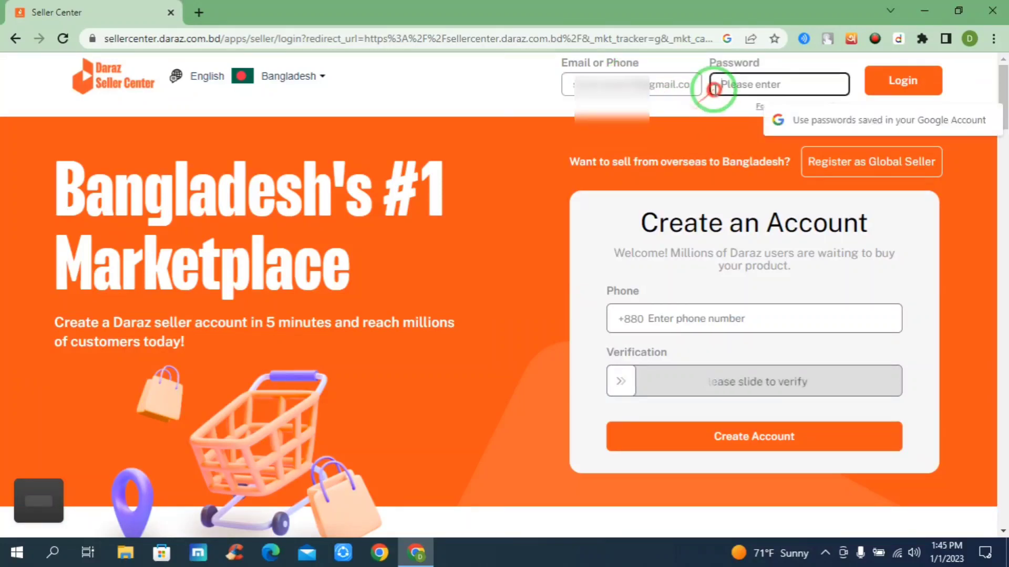
type("***")
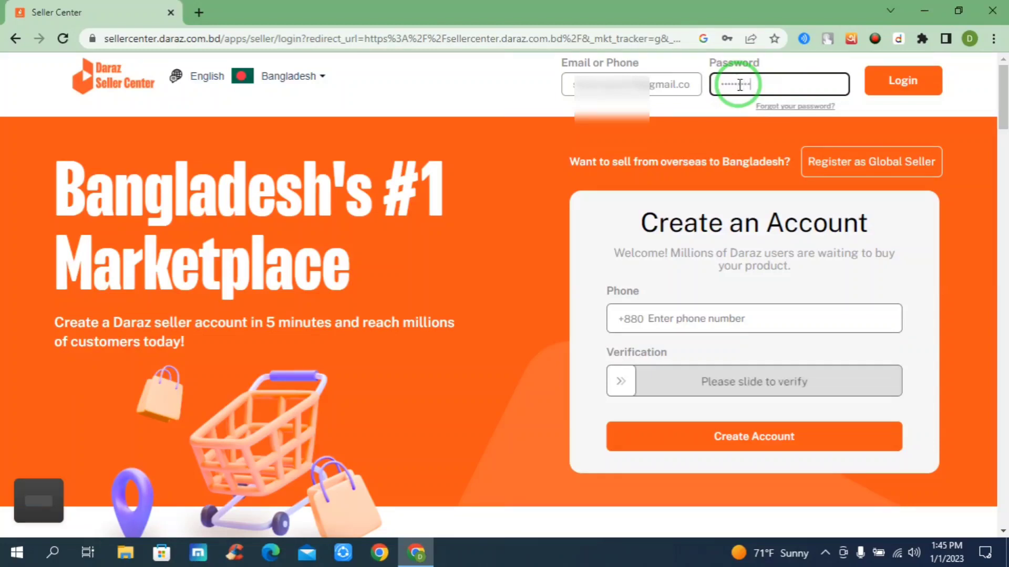
left_click(911, 81)
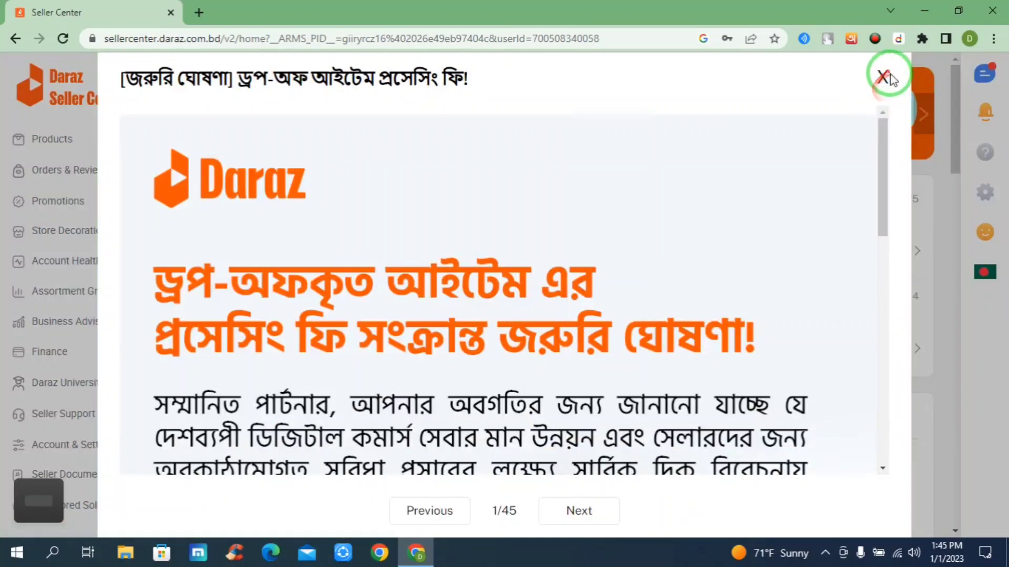
left_click(876, 80)
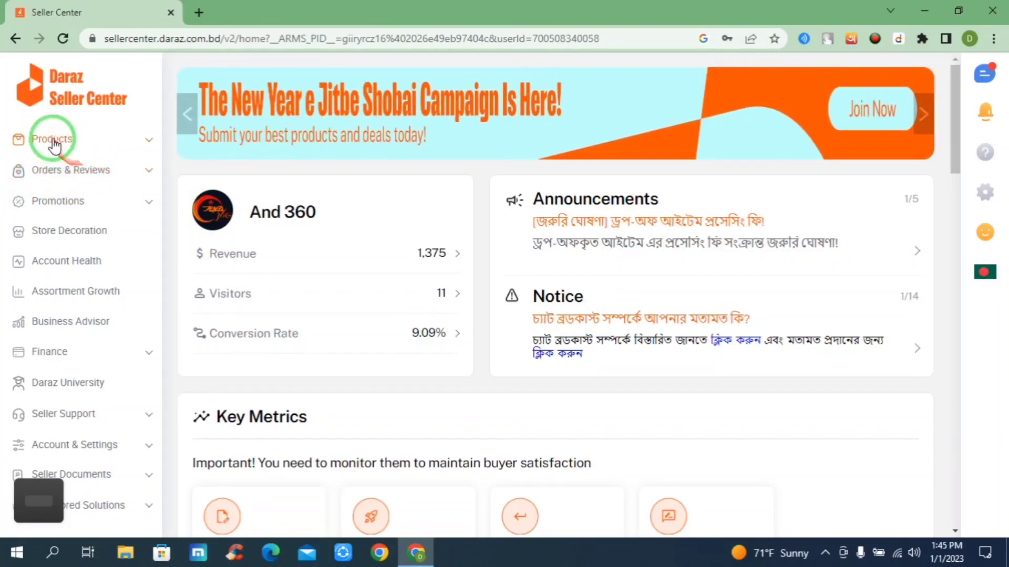
Go to the Manage Orders page under Orders & Reviews and dismiss the welcome tour.
left_click(58, 169)
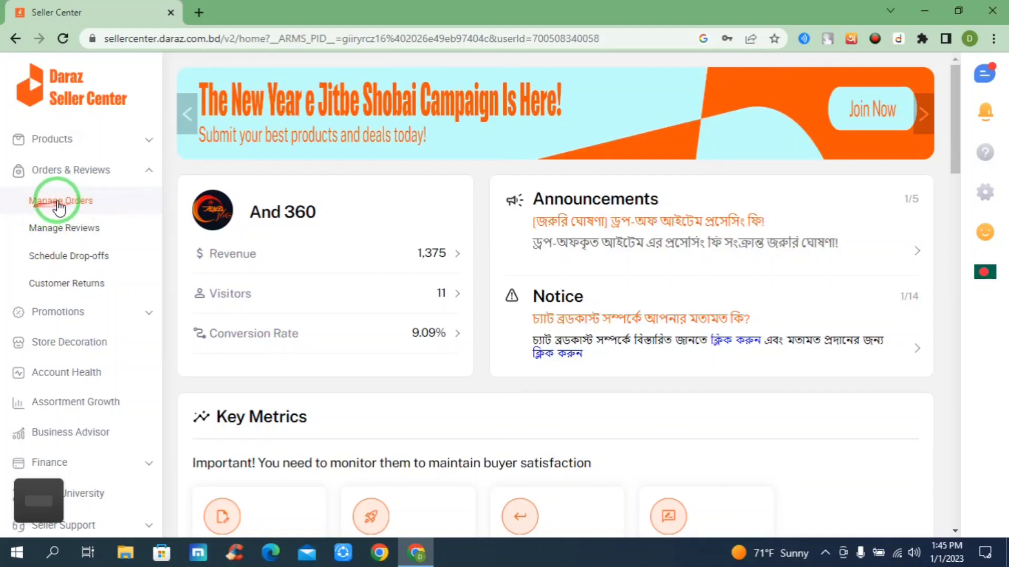
left_click(59, 206)
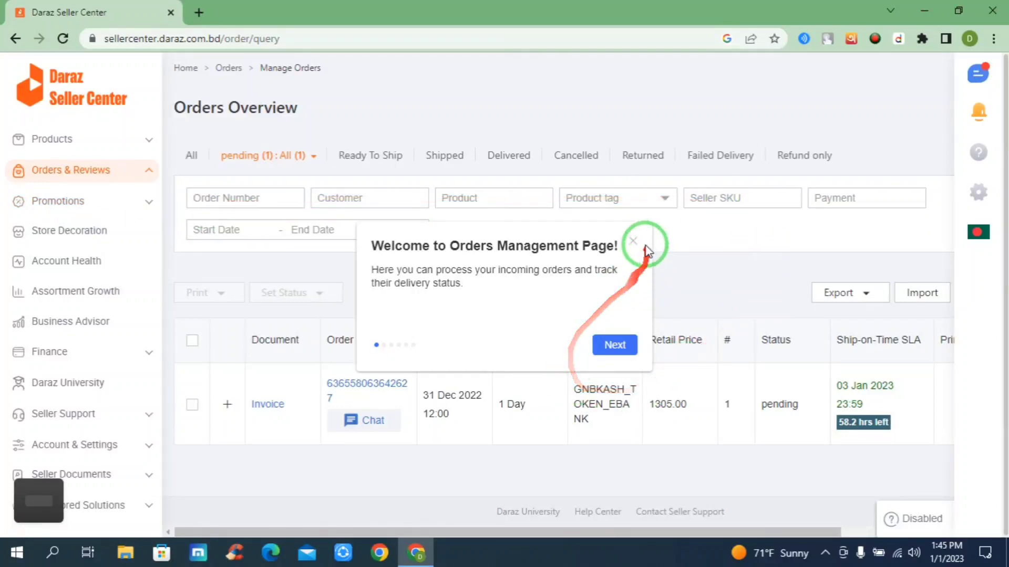
left_click(634, 242)
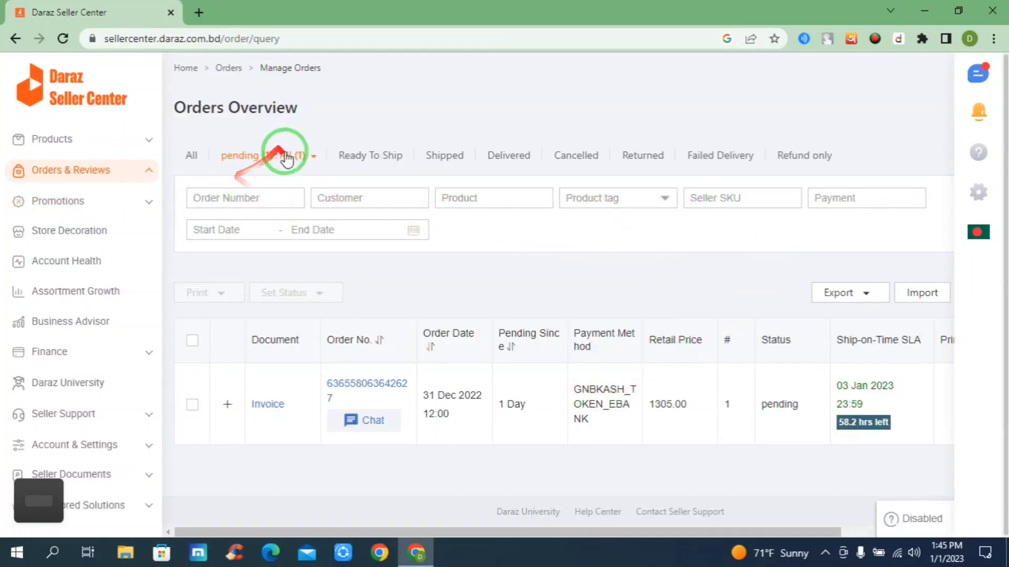
mouse_move(273, 152)
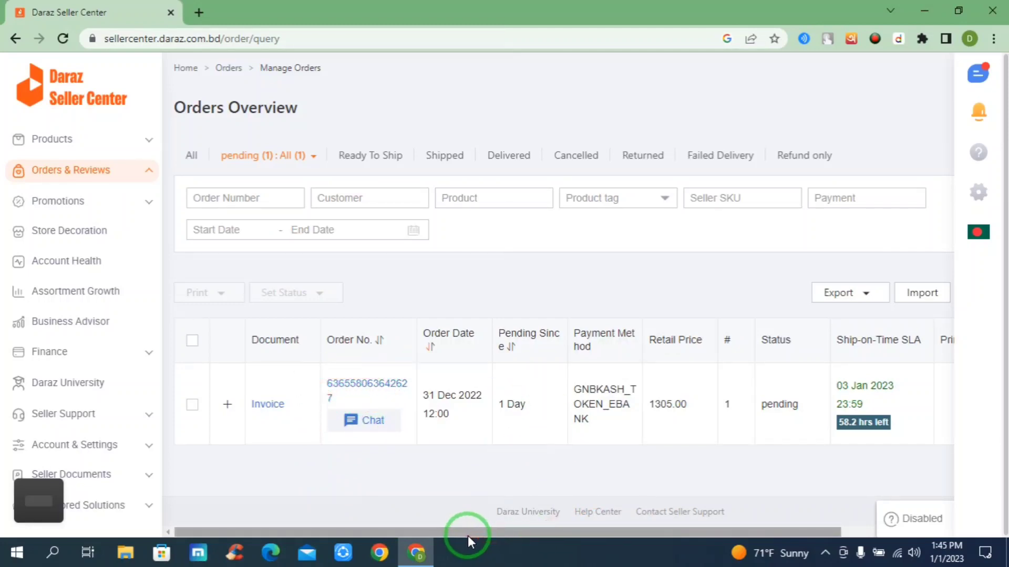
Examine the pending order's product and price on its detail page, and its payment method in the orders list.
left_click_drag(468, 536, 430, 534)
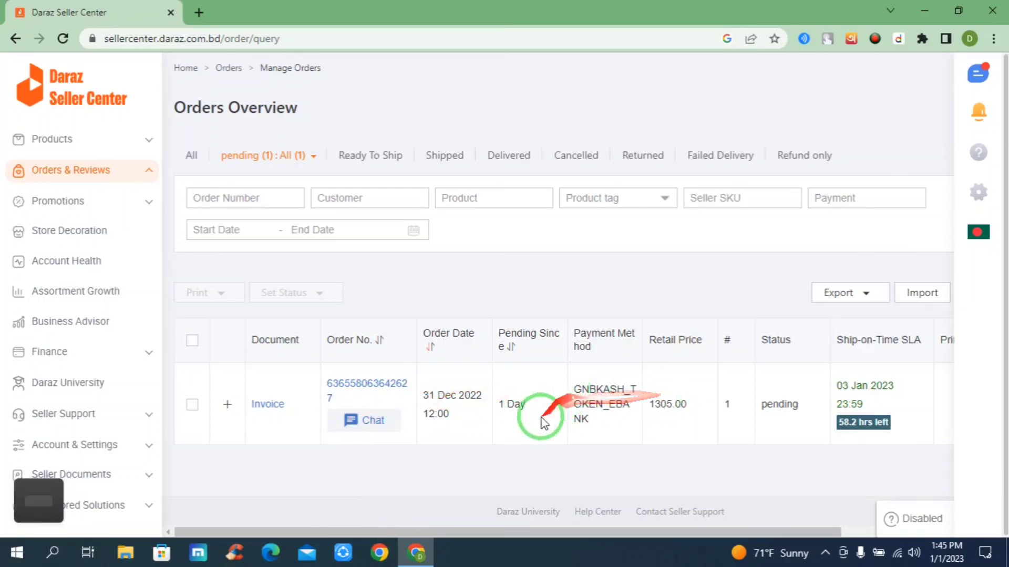
left_click(352, 383)
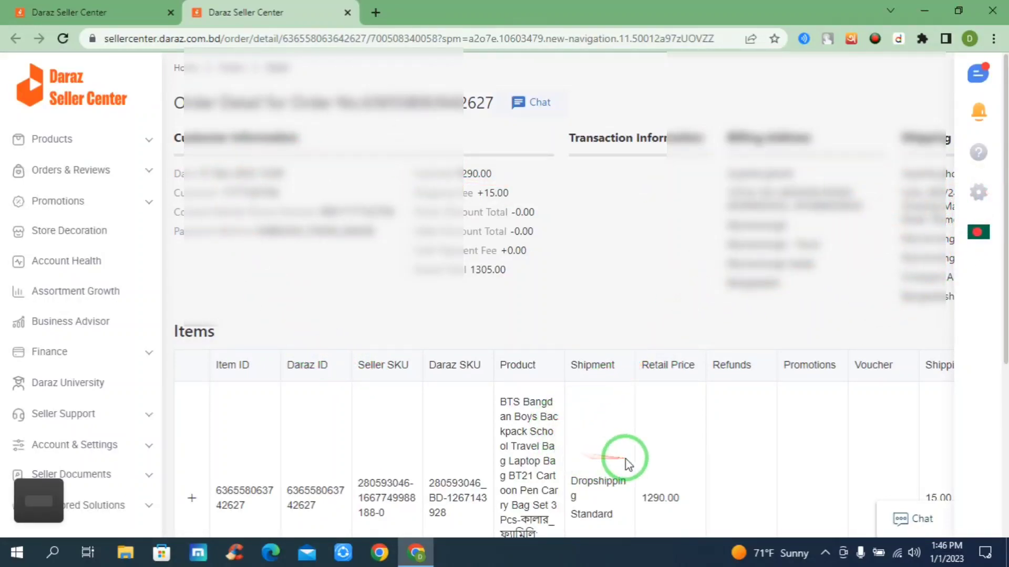
scroll(631, 452, "down", 4)
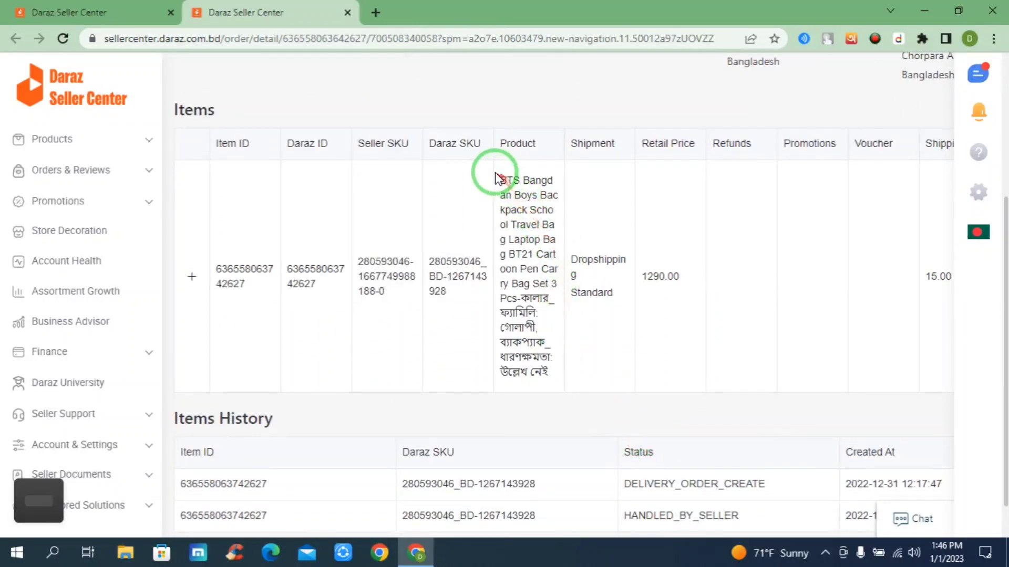
mouse_move(493, 179)
left_mouse_down()
mouse_move(518, 247)
mouse_move(547, 393)
mouse_move(508, 170)
mouse_move(498, 175)
left_mouse_up()
left_click(539, 368)
left_click_drag(681, 277, 629, 277)
left_click_drag(499, 176, 546, 371)
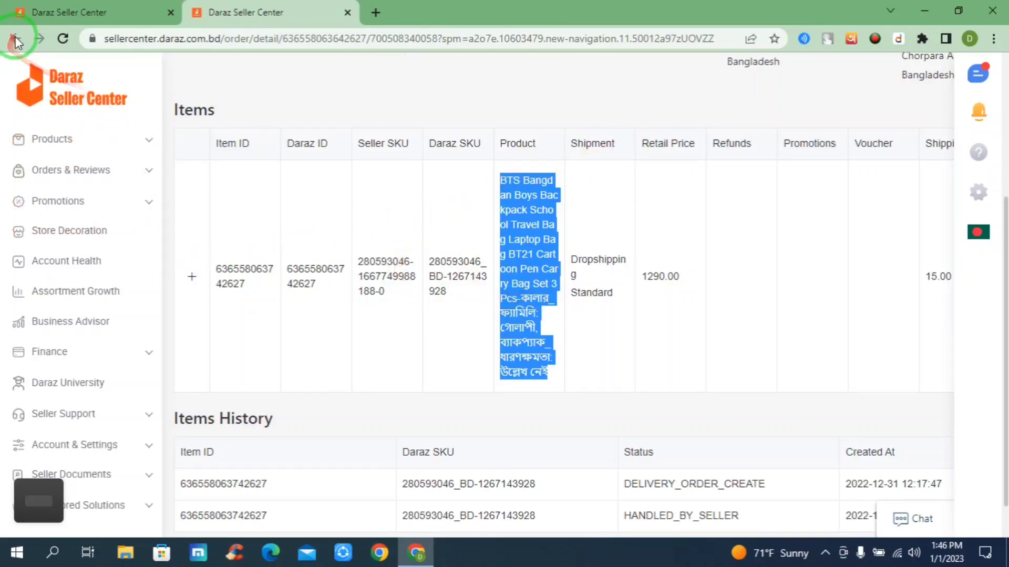
left_click(347, 13)
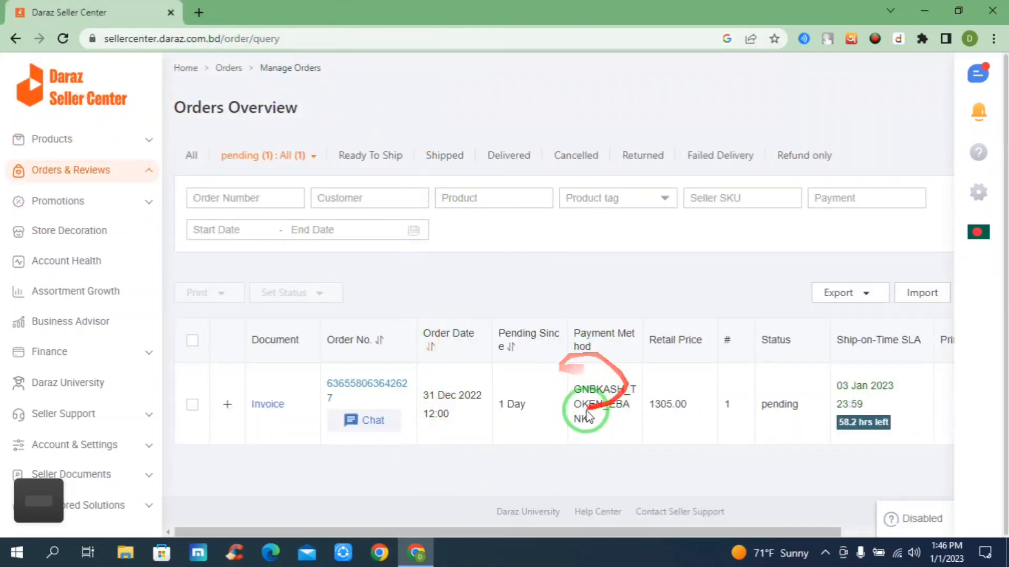
left_click_drag(558, 339, 616, 350)
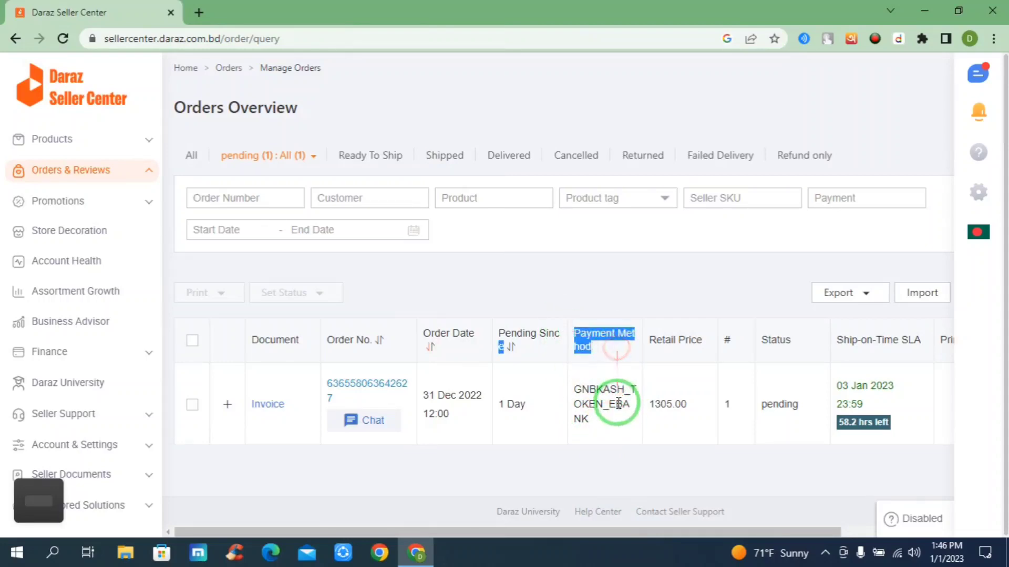
left_click_drag(618, 403, 573, 388)
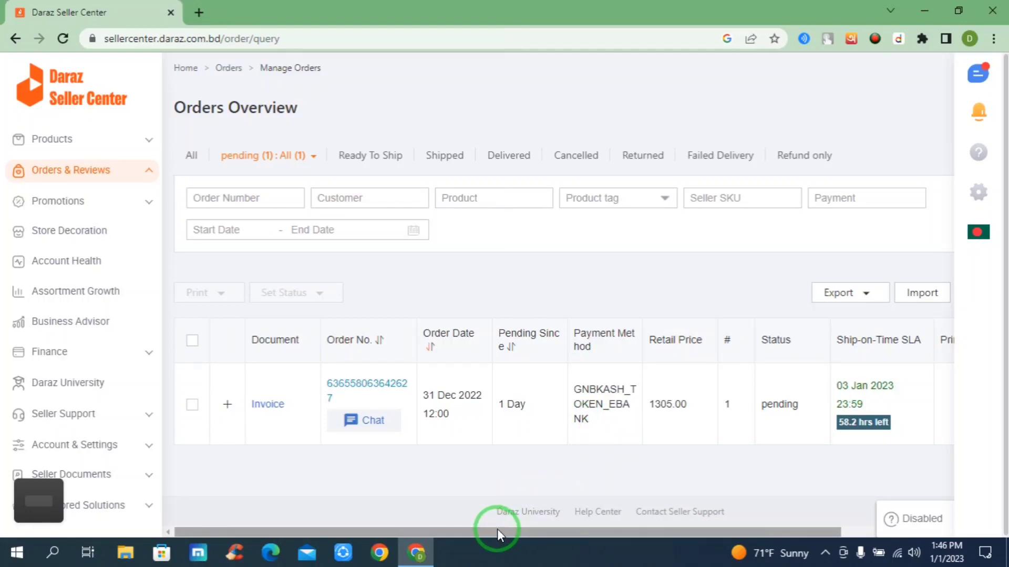
Start Ready To Ship processing for the pending order and save its order number as the invoice ID.
left_click_drag(497, 528, 631, 538)
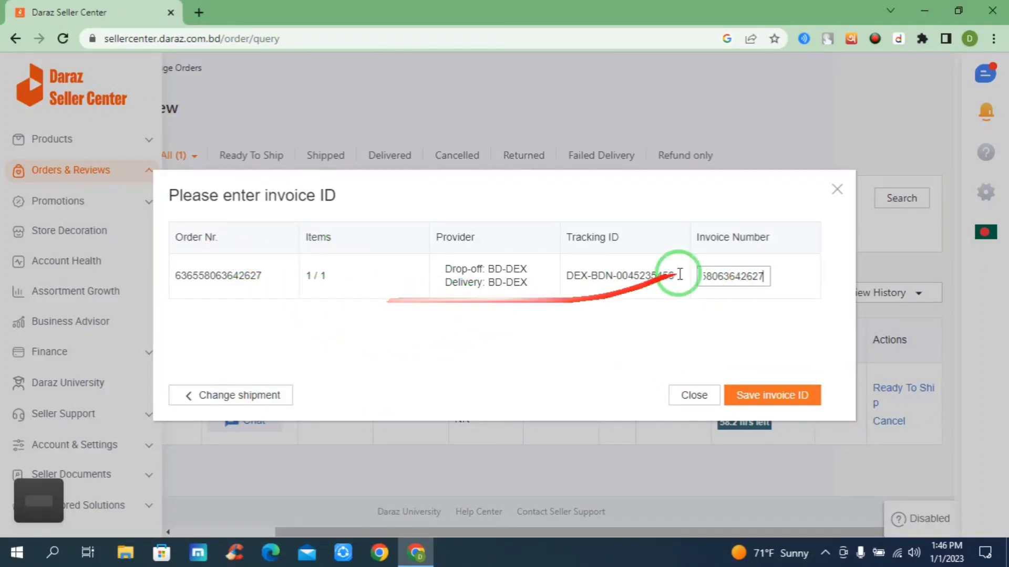
left_click_drag(793, 232, 724, 235)
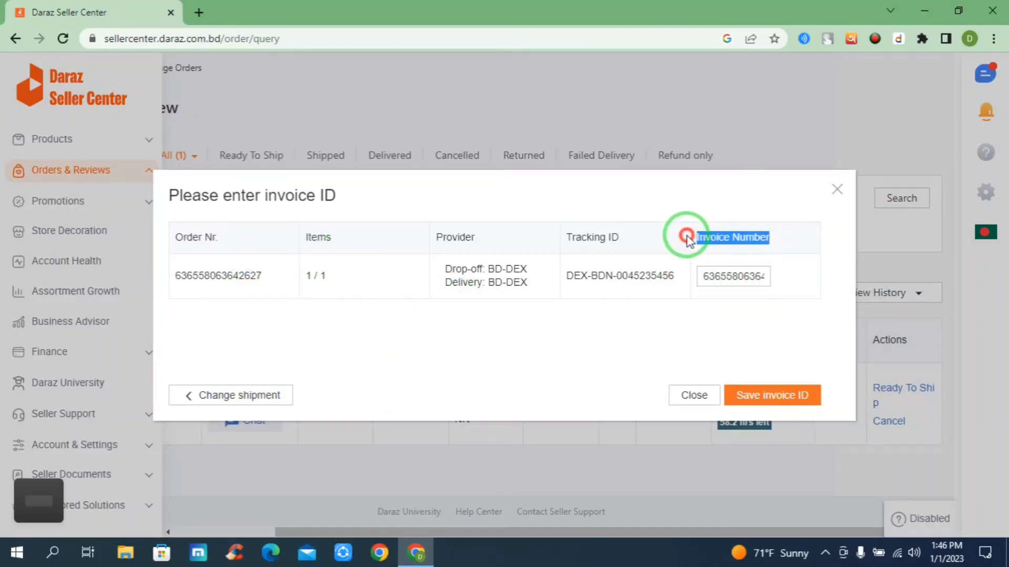
left_click(741, 277)
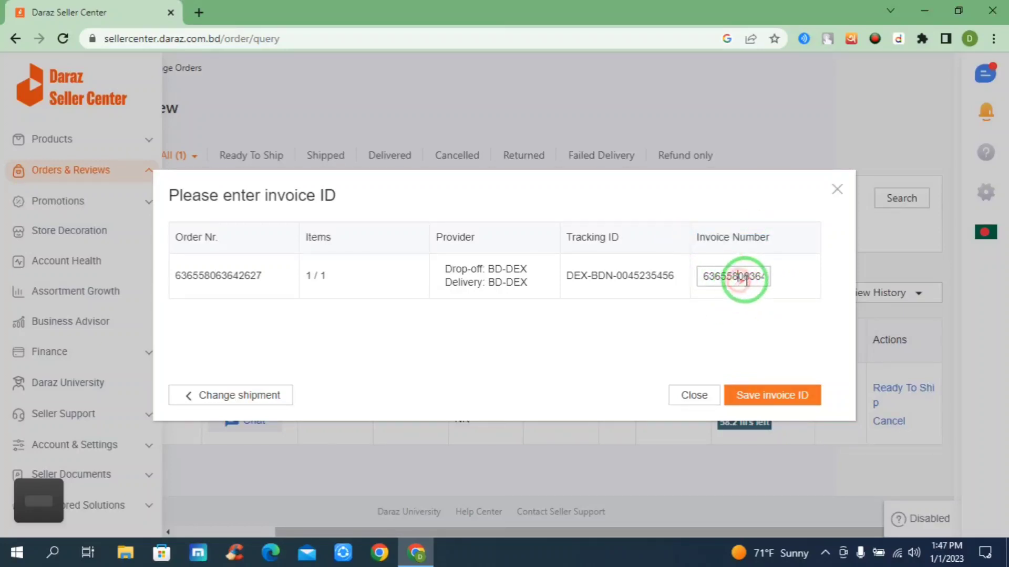
left_click_drag(268, 277, 162, 277)
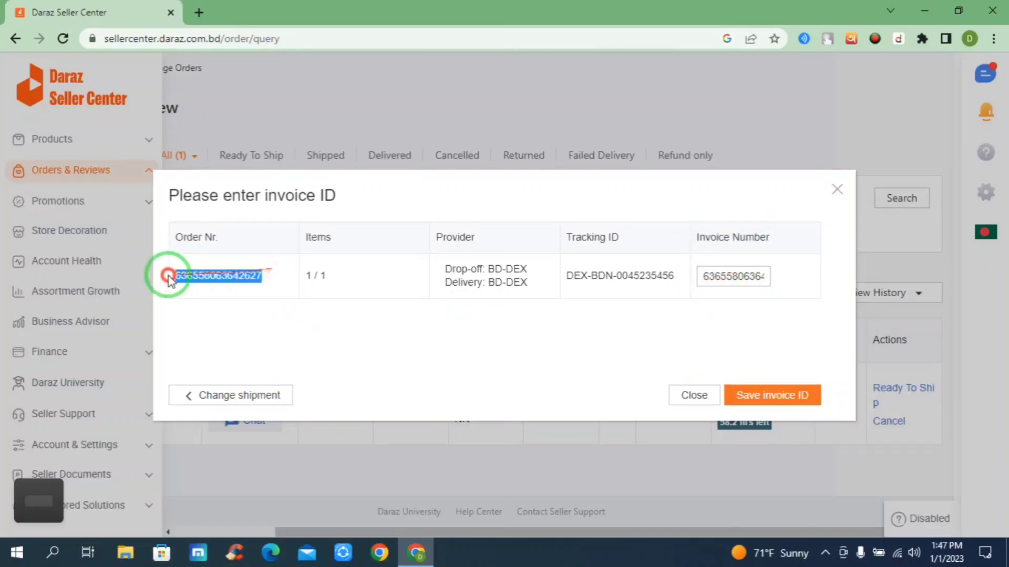
left_click(752, 277)
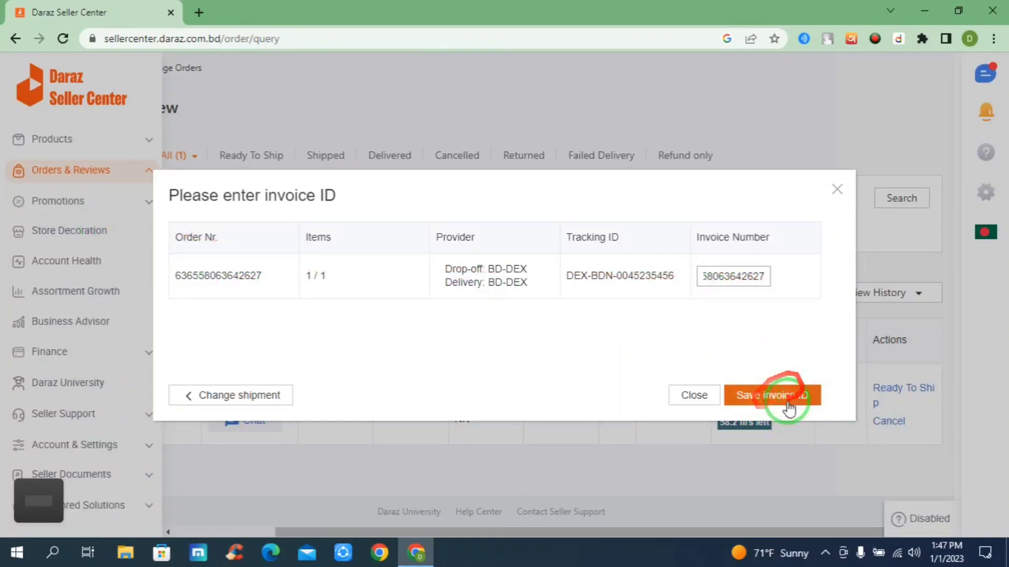
left_click(772, 397)
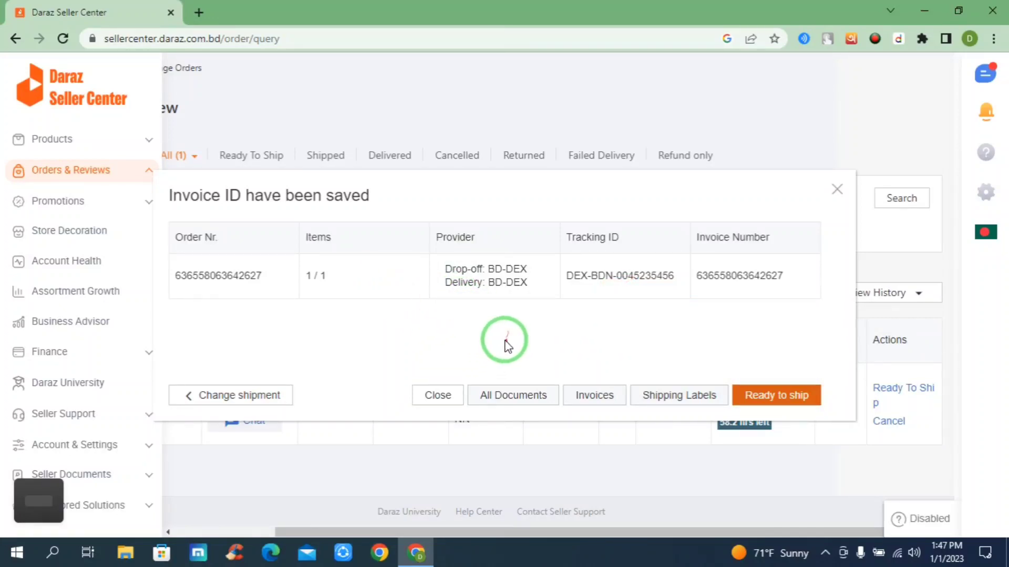
Preview all printable documents for the order, including the picklist and shipping label, and return without printing.
left_click(509, 398)
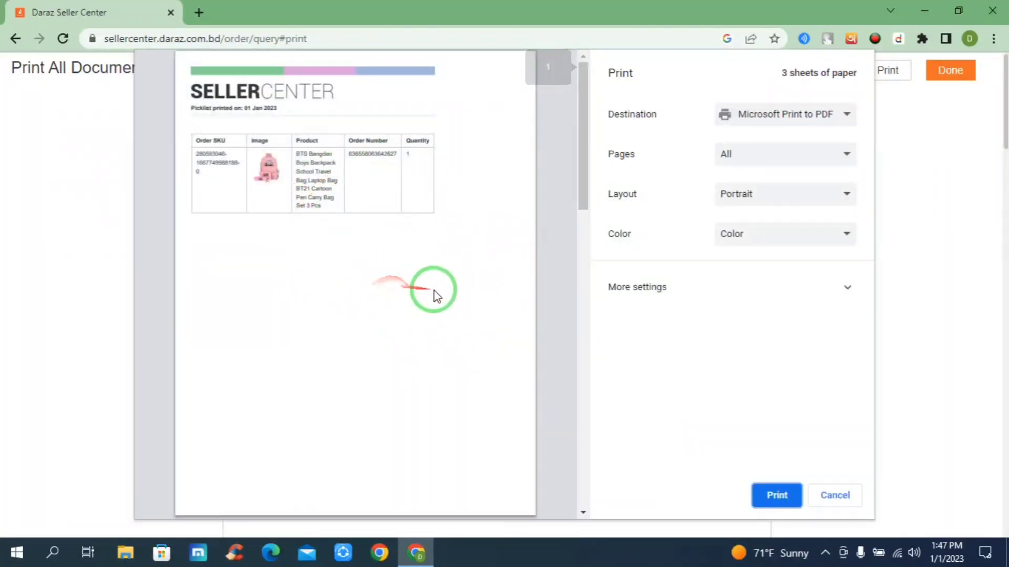
scroll(436, 299, "down", 5)
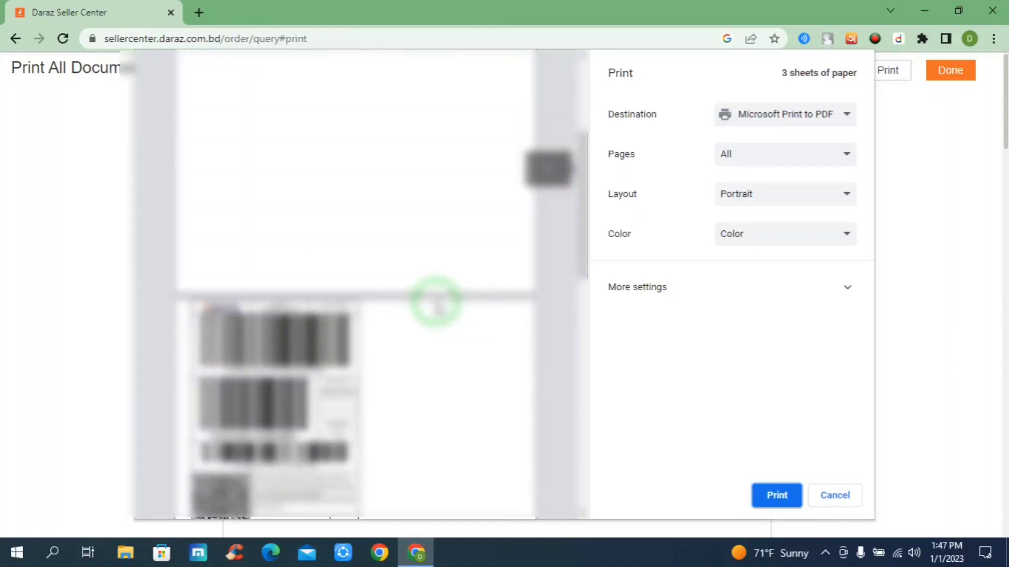
scroll(436, 299, "down", 10)
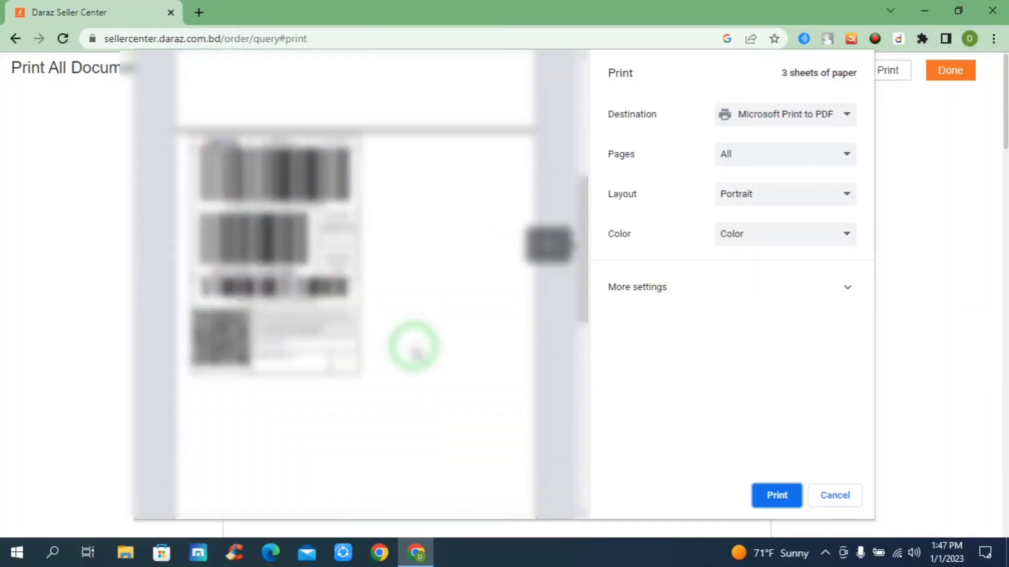
scroll(414, 347, "up", 15)
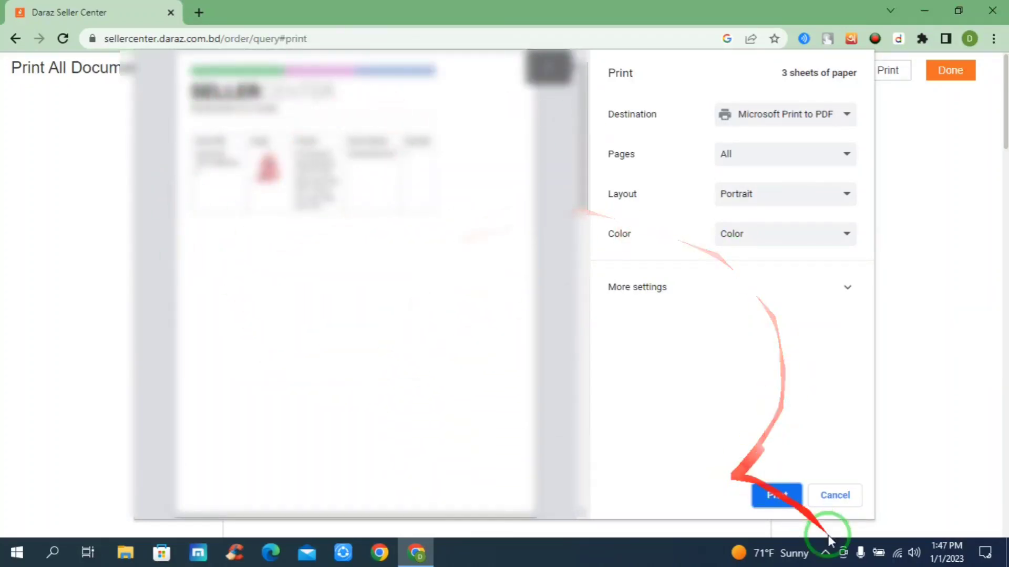
left_click(840, 495)
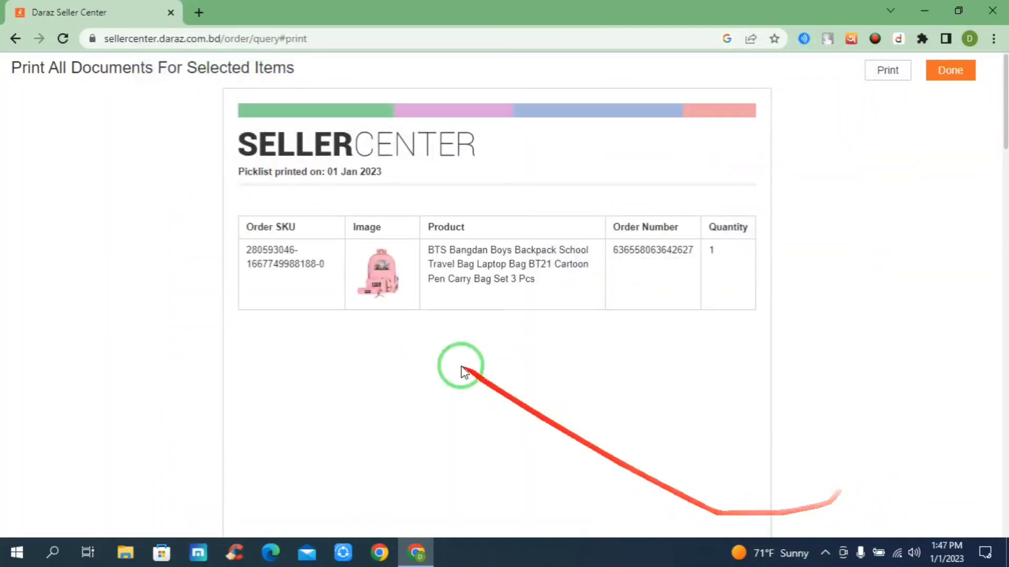
left_click(951, 71)
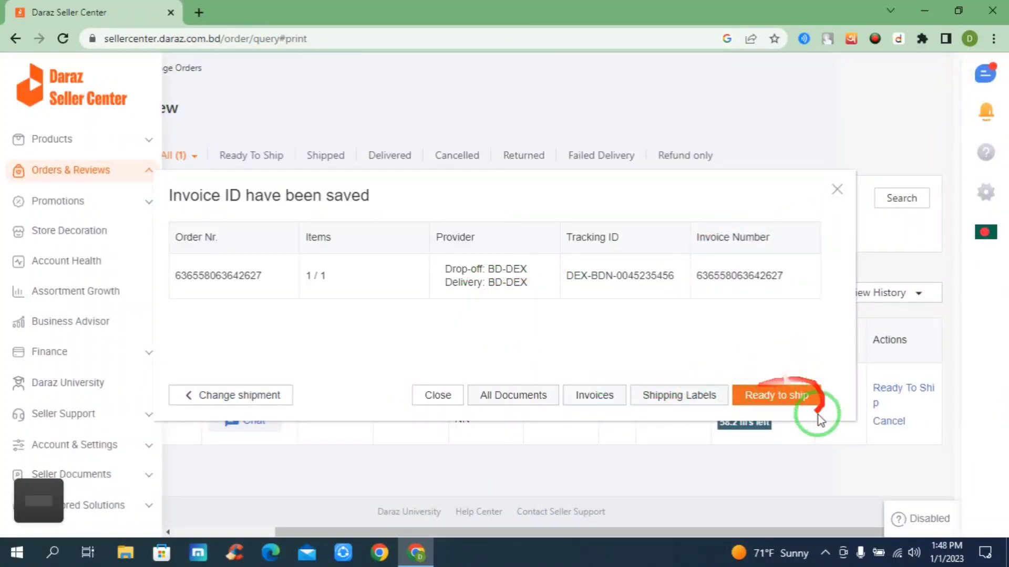
Mark the order as ready to ship, close the summary and show it in the Ready To Ship orders list.
left_click(772, 395)
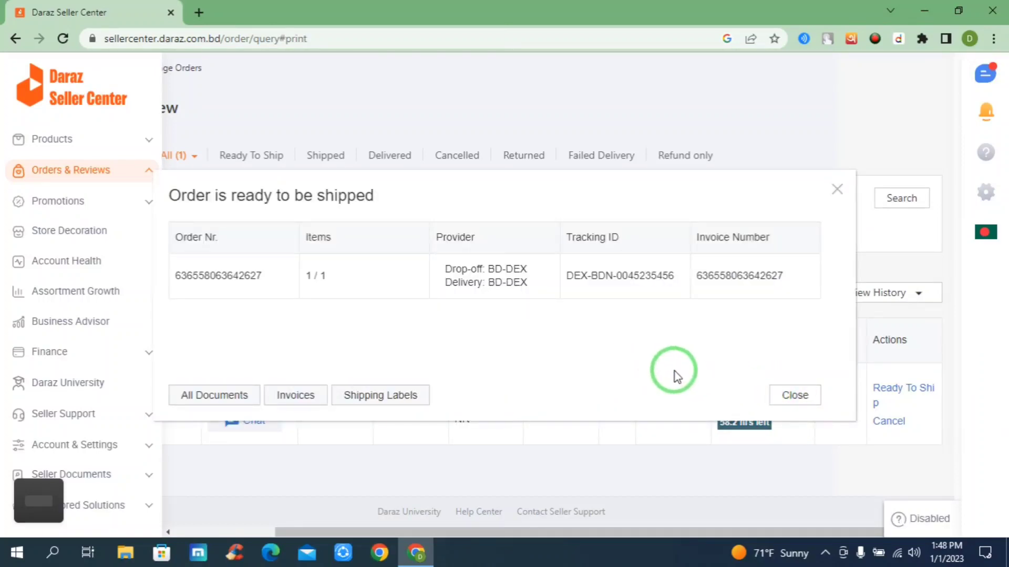
left_click(791, 398)
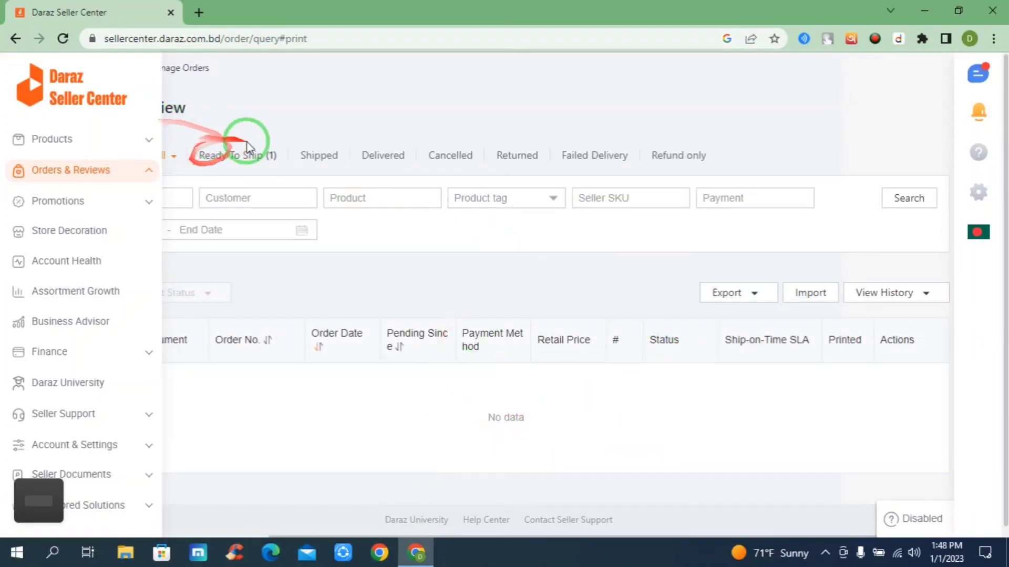
left_click(237, 153)
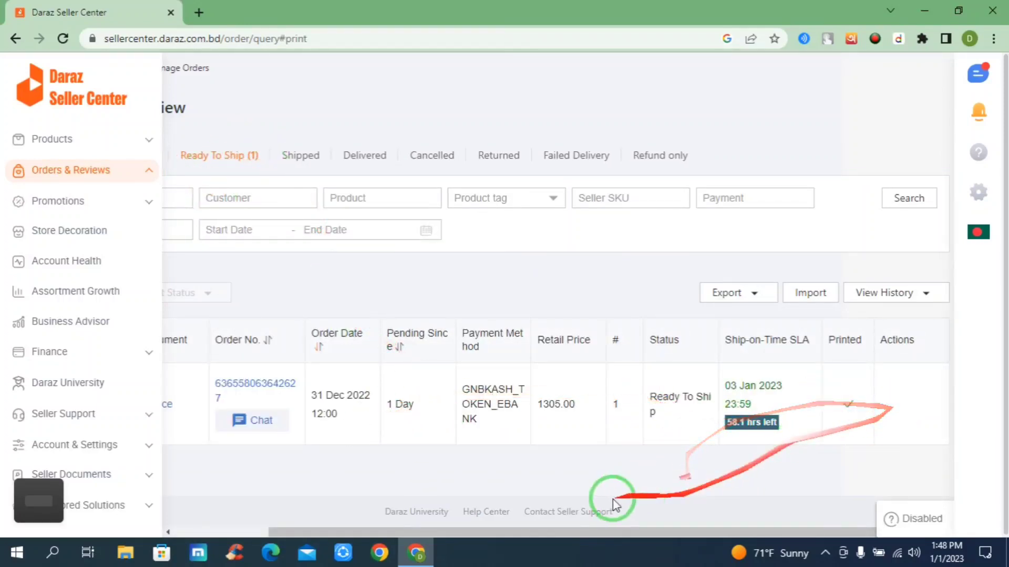
left_click_drag(632, 532, 181, 227)
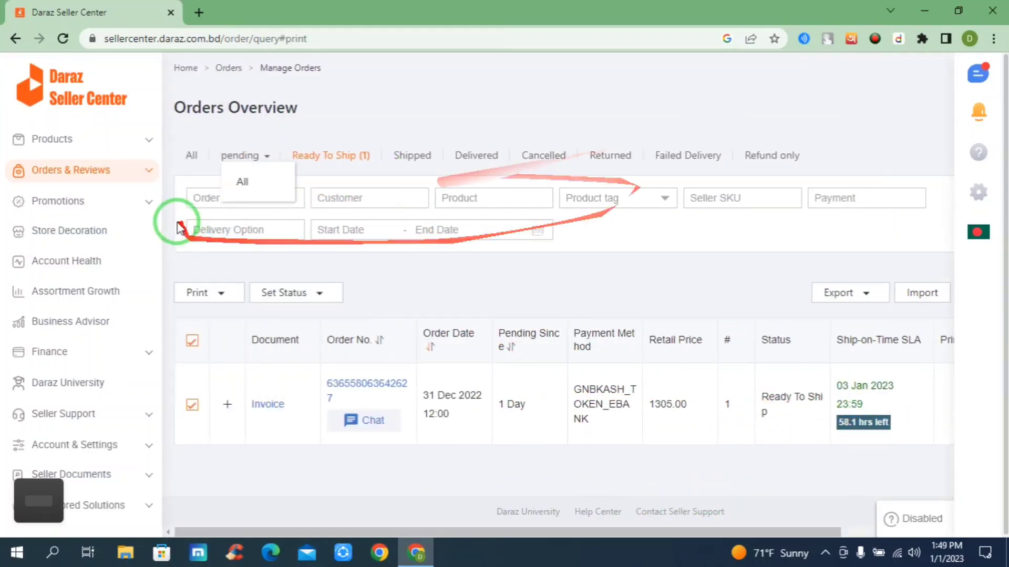
Go to the Schedule Drop-offs portal and set the slot booking to 1 dropoff package in the Dhaka - North area.
left_click(112, 171)
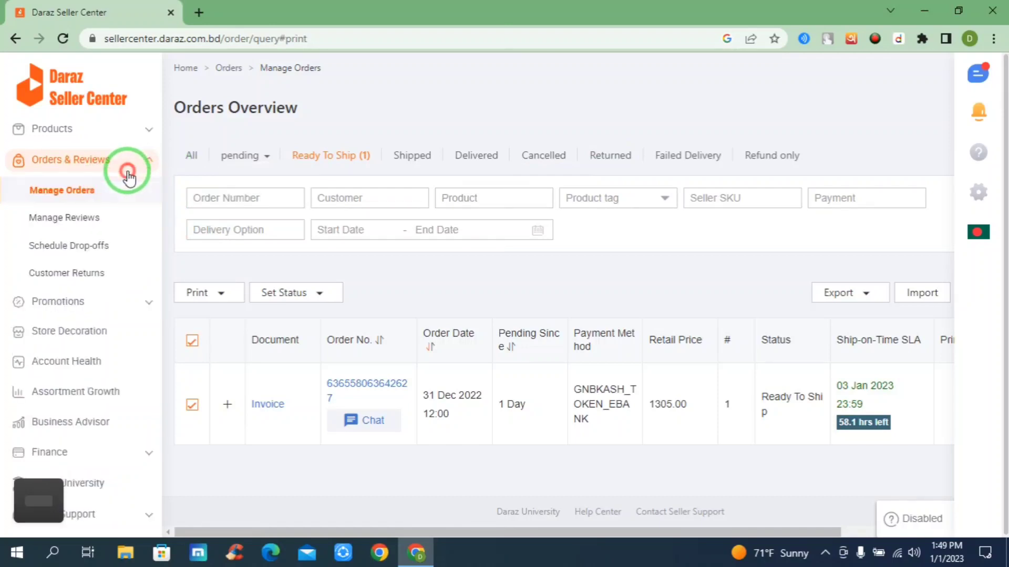
left_click(78, 249)
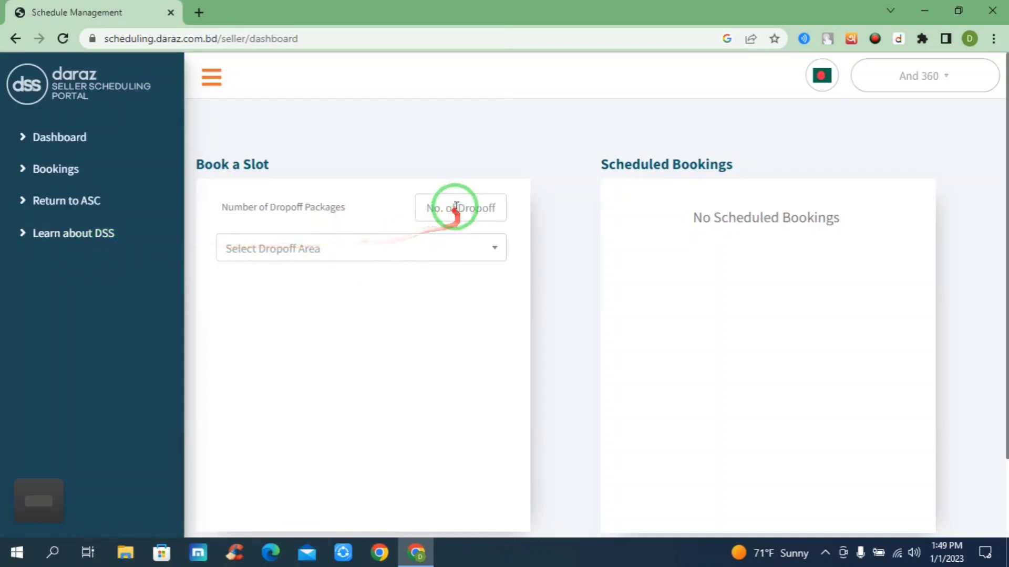
left_click_drag(292, 165, 183, 163)
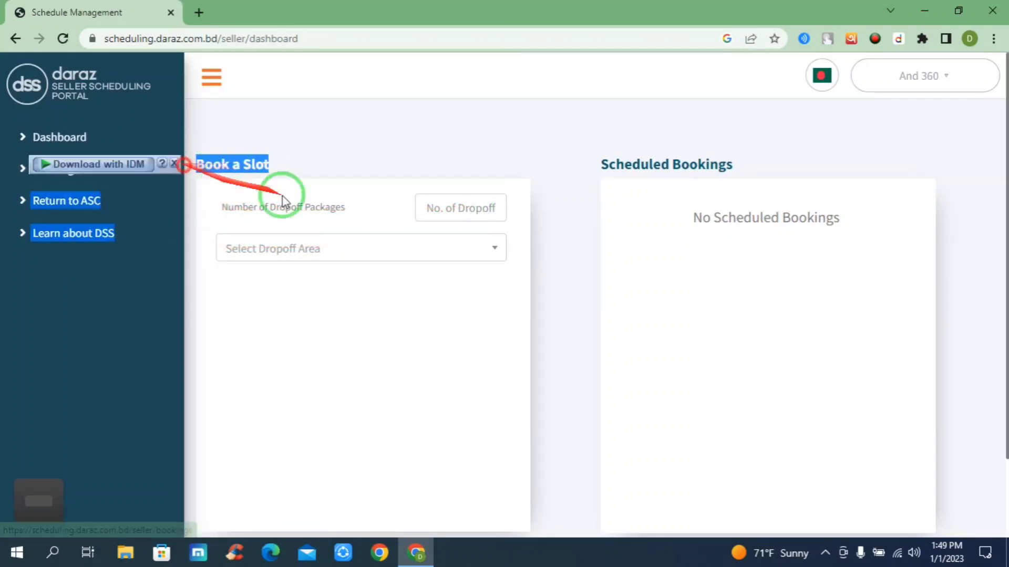
left_click(444, 209)
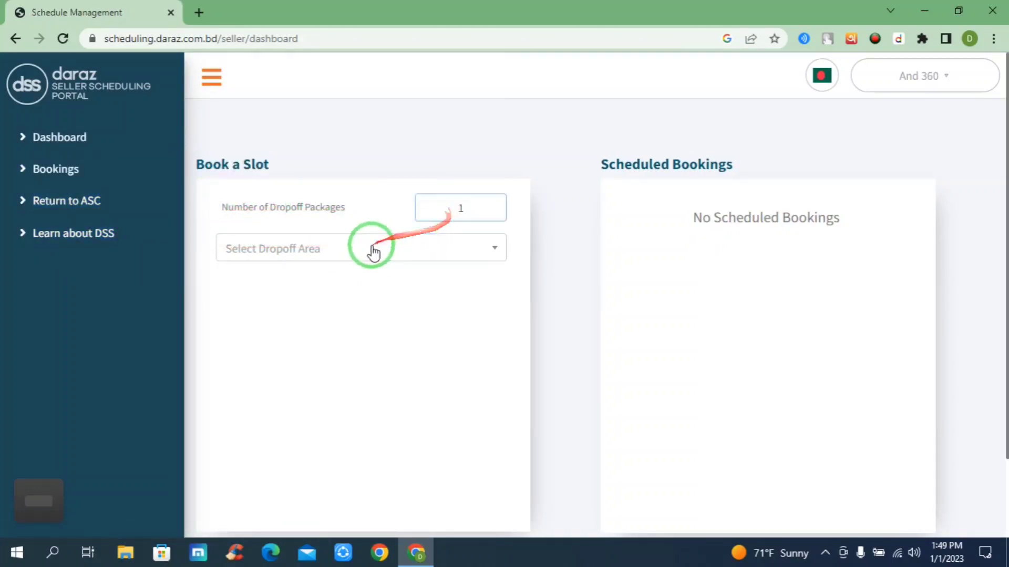
left_click(493, 249)
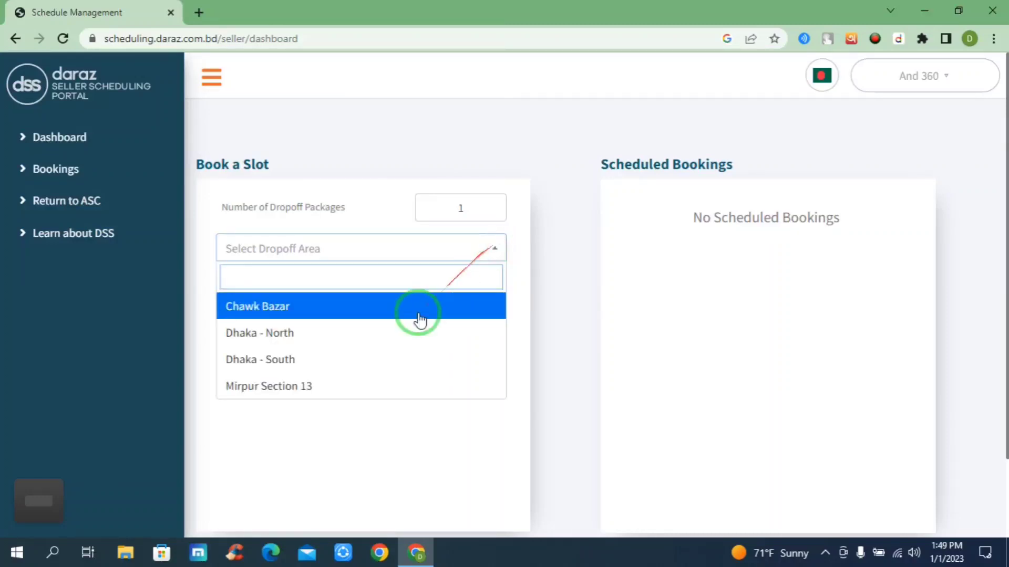
left_click(276, 339)
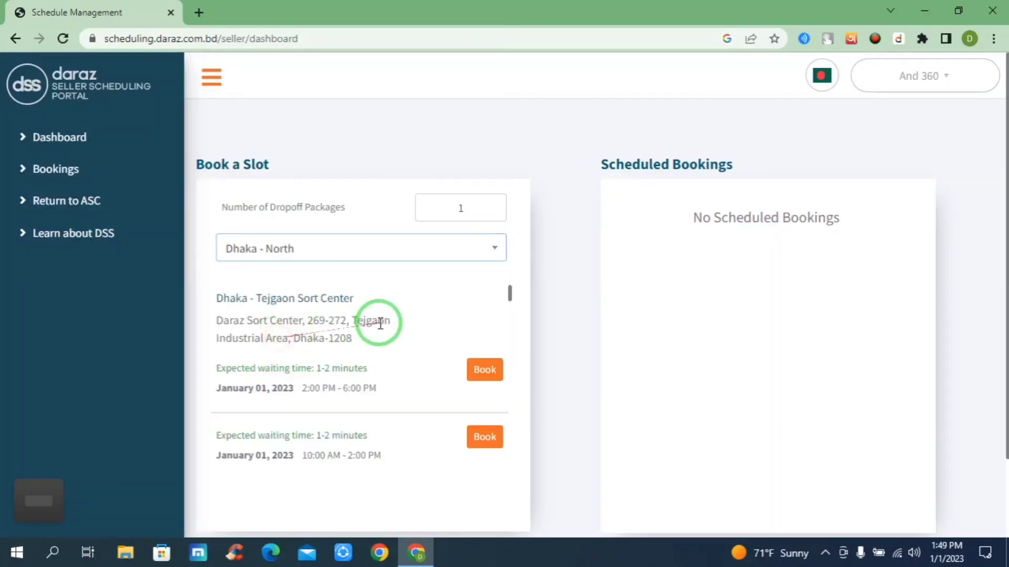
Find the Dhaka - Uttara station and book its January 01, 2023, 2:00 PM - 6:00 PM drop-off slot.
scroll(378, 363, "down", 5)
scroll(372, 385, "down", 5)
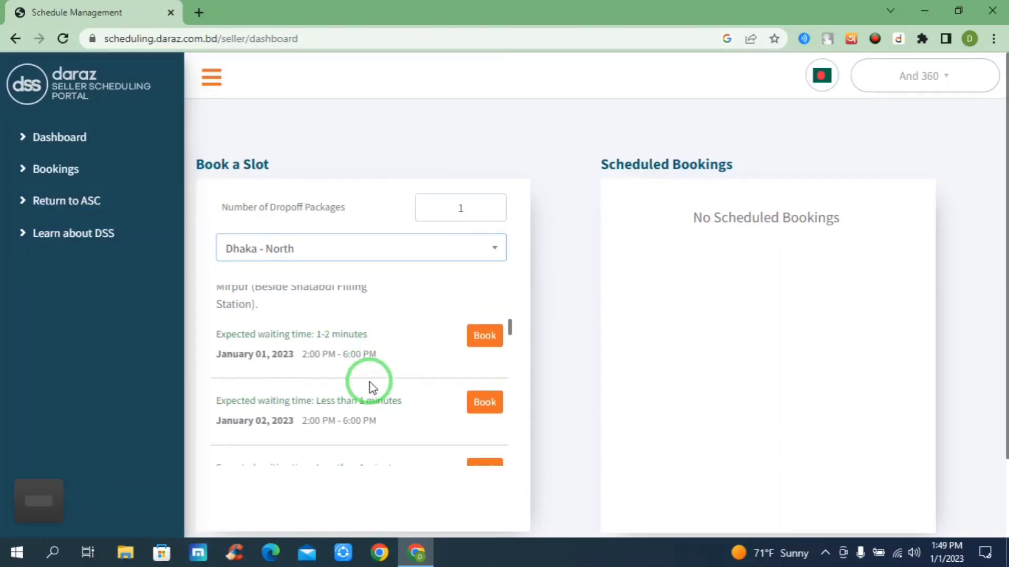
scroll(371, 391, "down", 5)
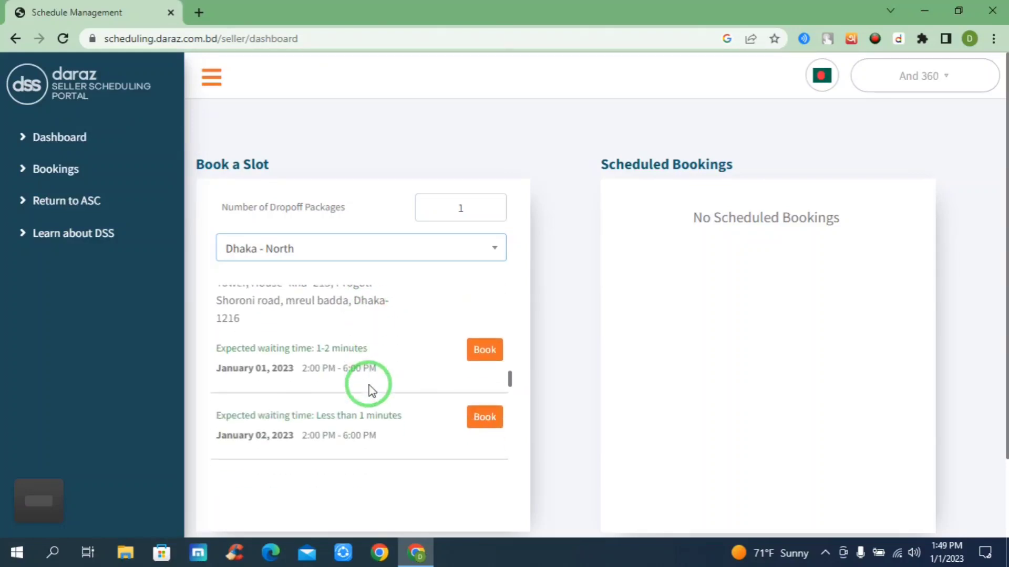
scroll(363, 393, "down", 2)
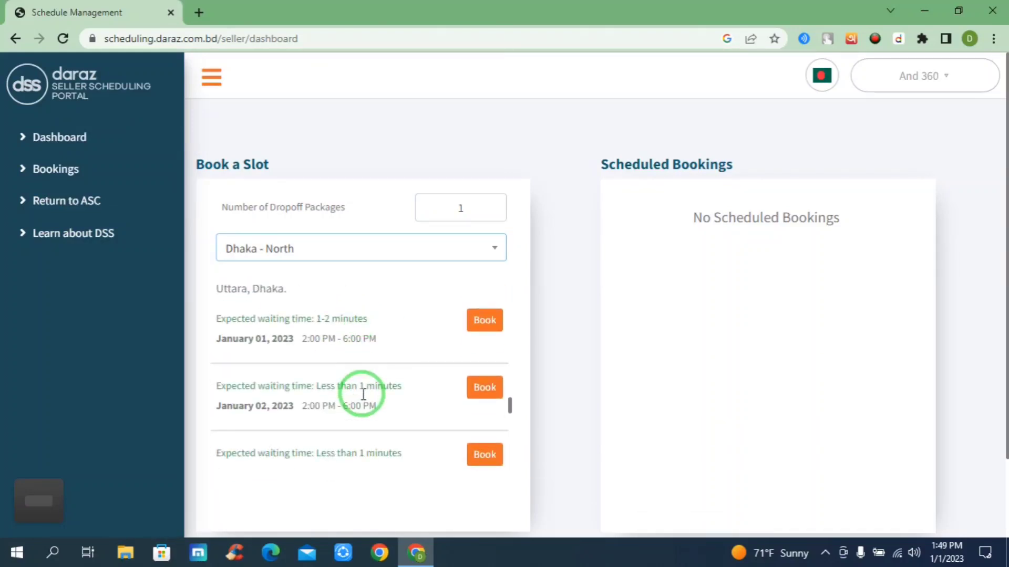
scroll(360, 387, "up", 2)
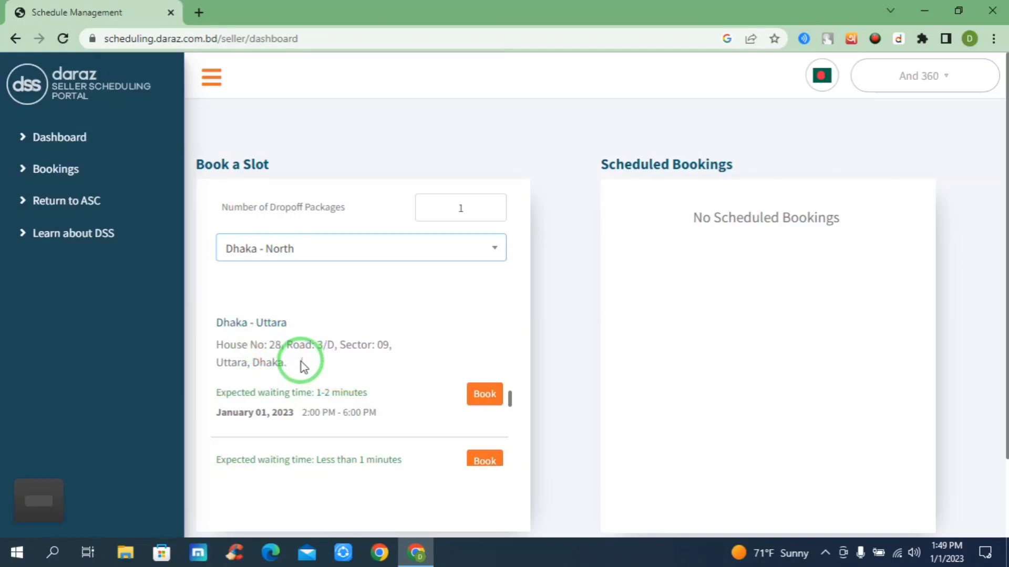
left_click_drag(303, 366, 208, 348)
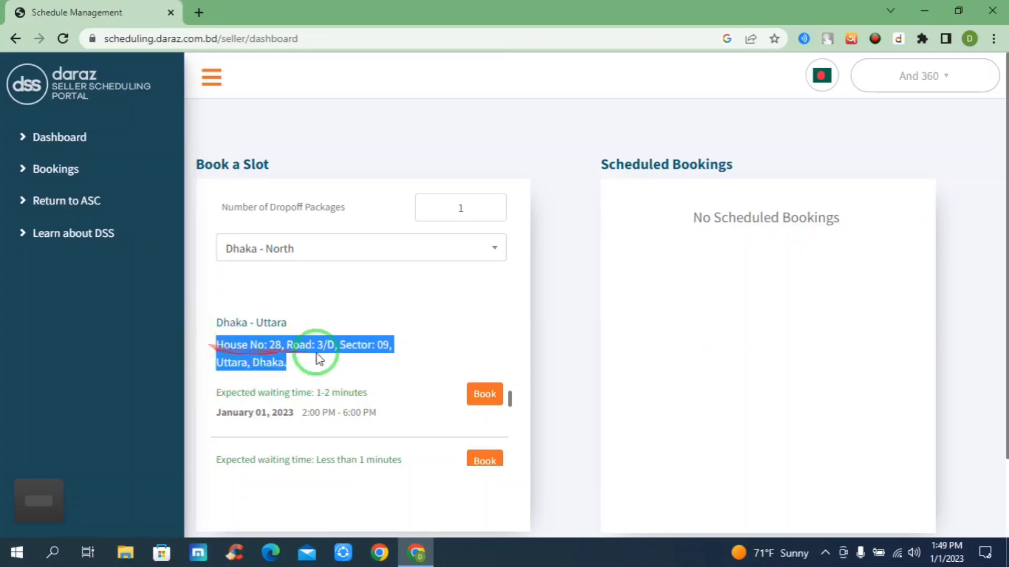
scroll(384, 398, "down", 2)
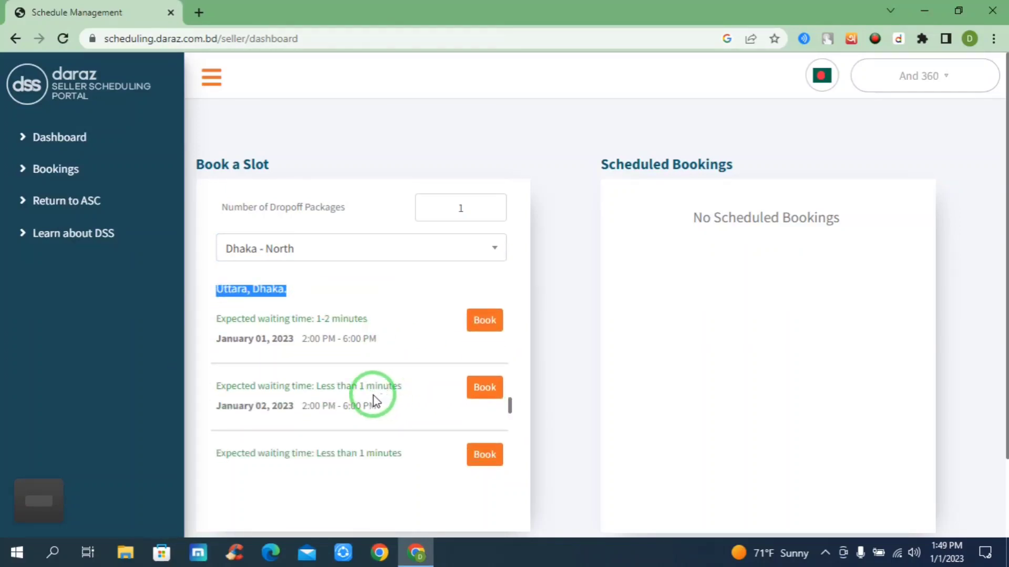
left_click_drag(304, 340, 370, 337)
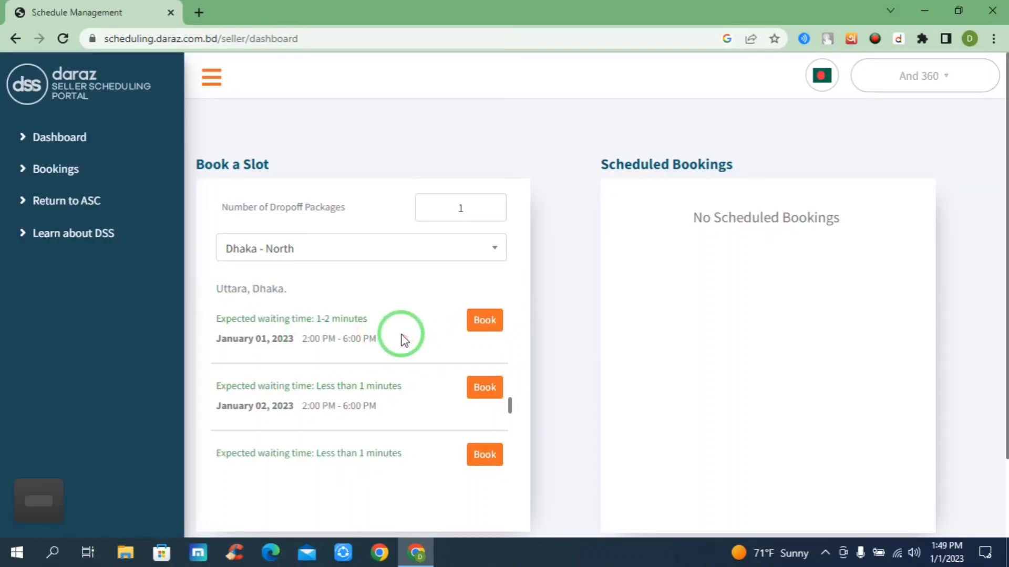
left_click_drag(401, 334, 292, 330)
left_click(489, 317)
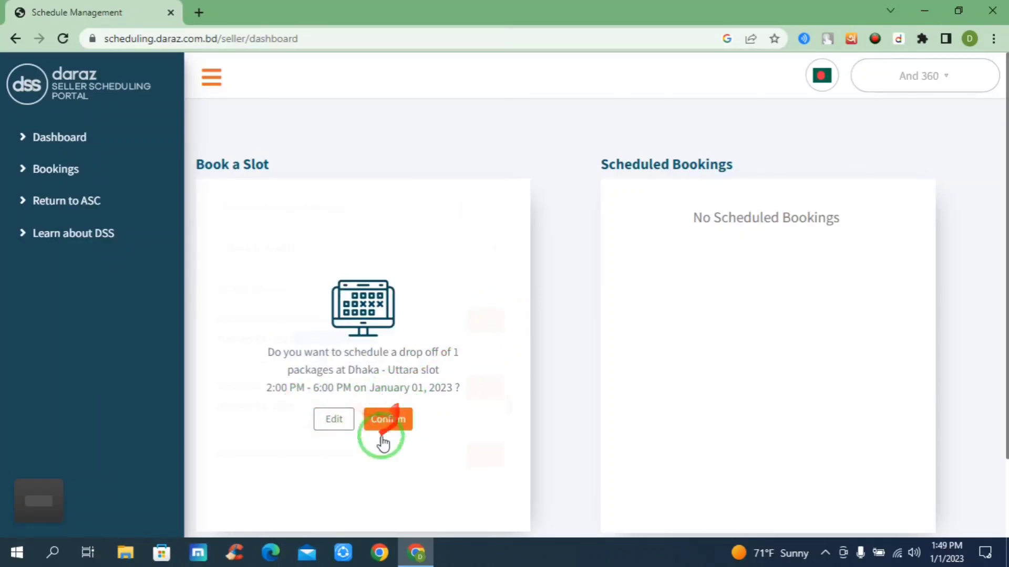
left_click(382, 438)
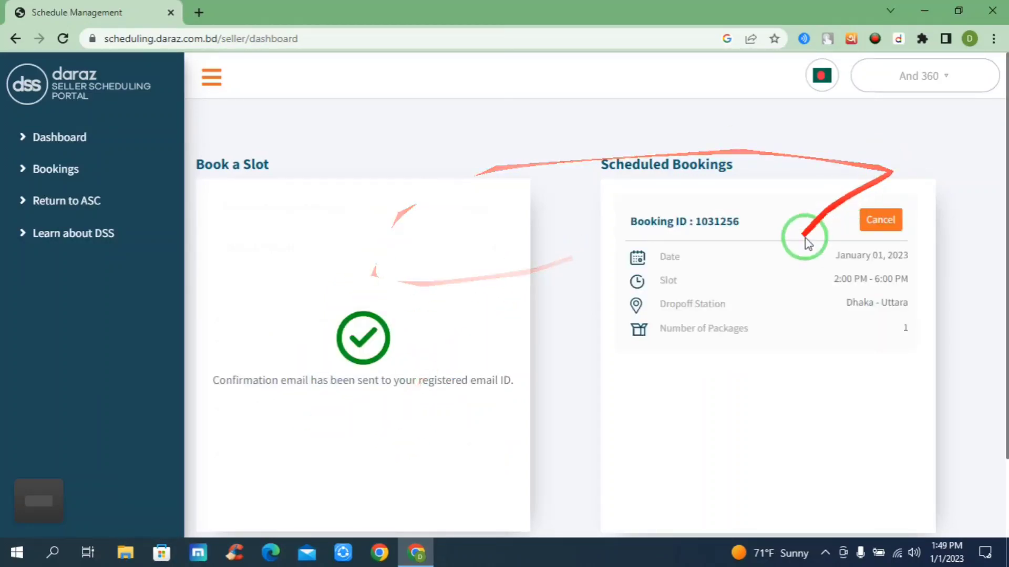
left_click_drag(741, 222, 773, 223)
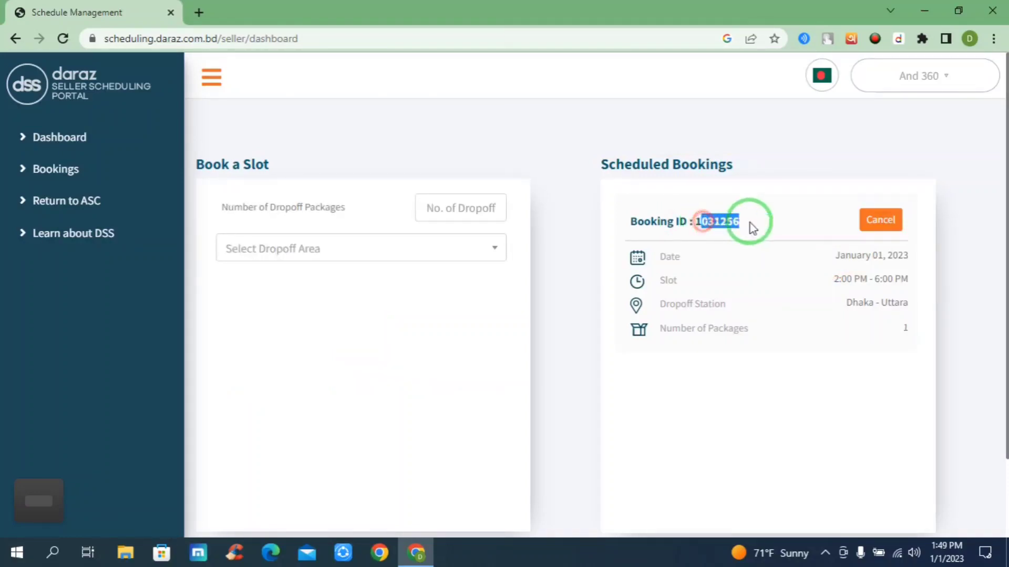
left_click(737, 304)
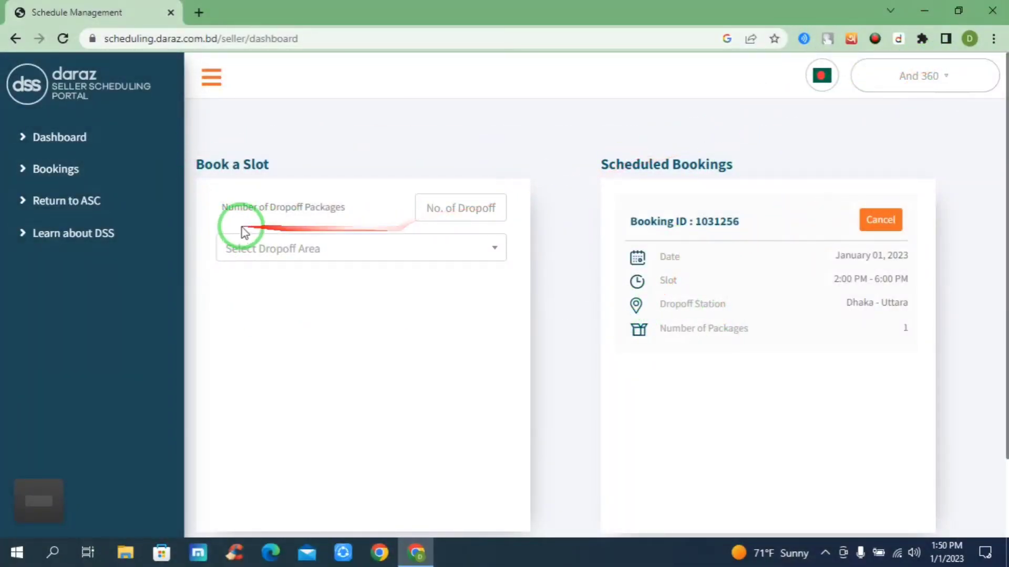
left_click(824, 562)
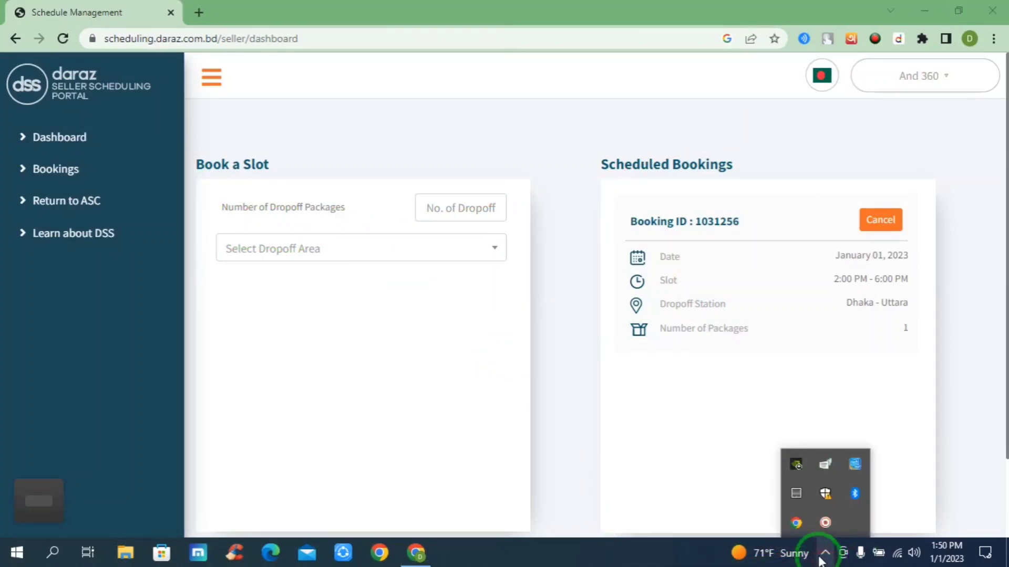
left_click(825, 514)
left_click(761, 507)
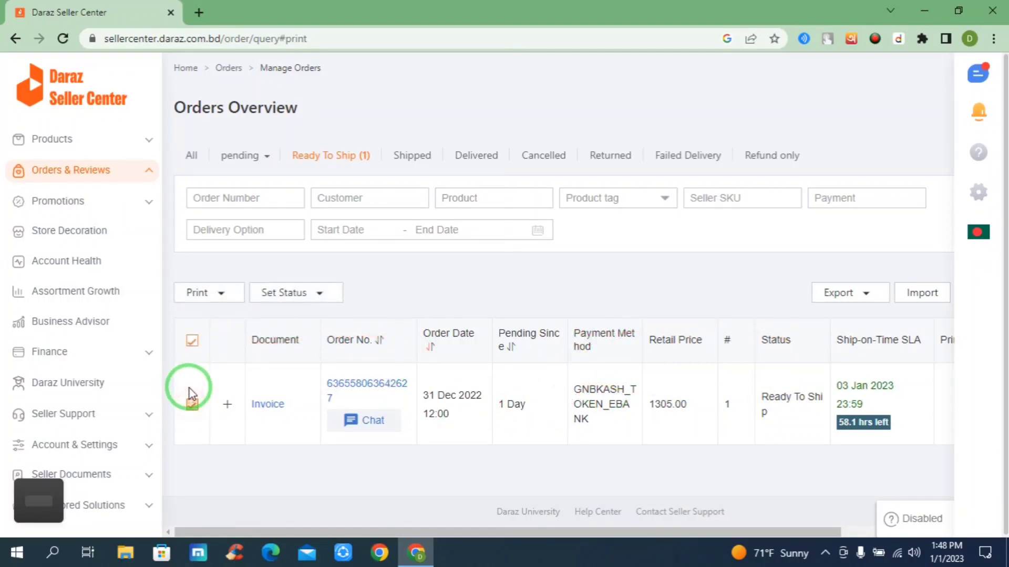
Start printing all documents for the selected order with Microsoft Print to PDF, cancel the file save and return to the orders list.
left_click(221, 293)
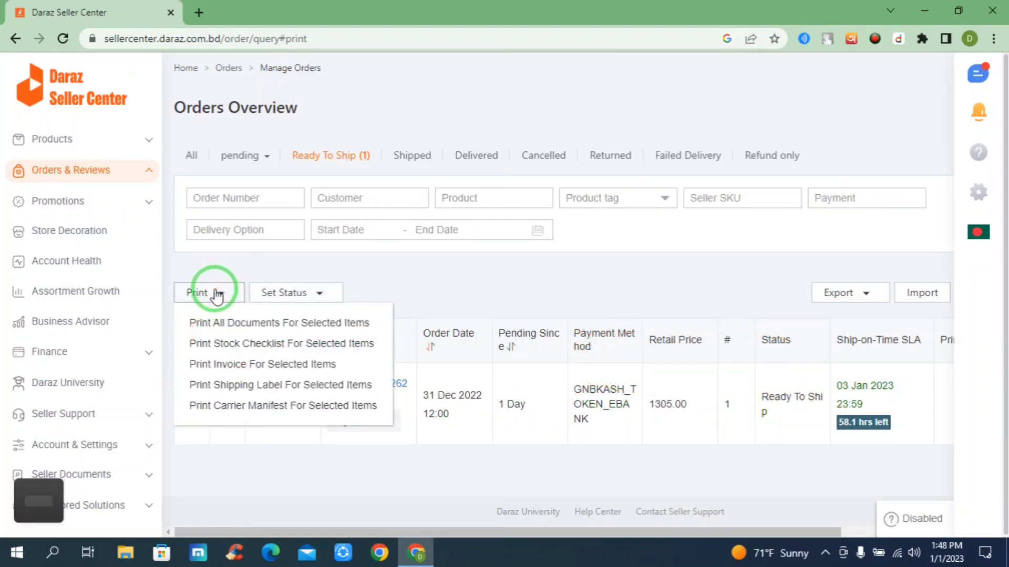
left_click(266, 324)
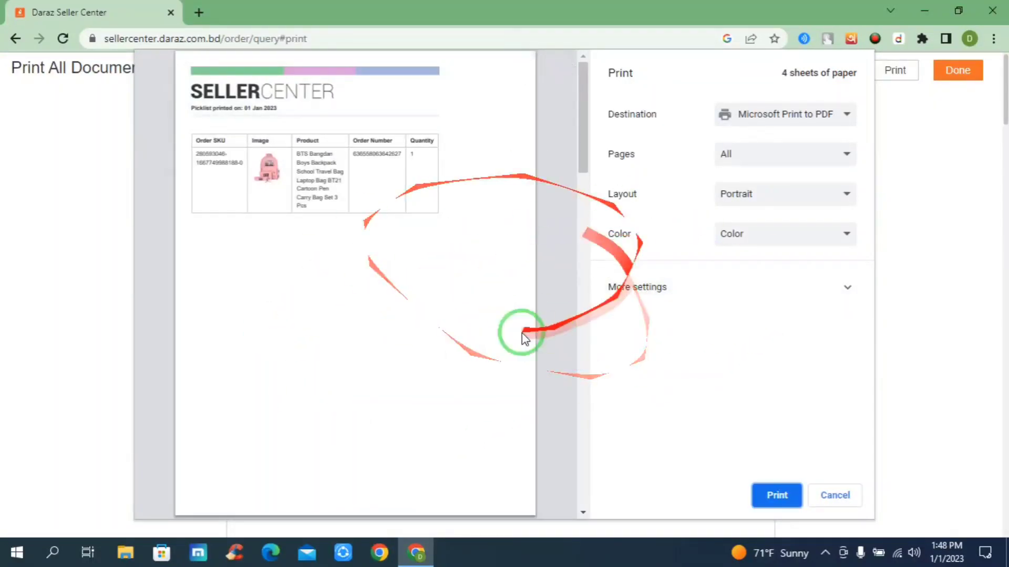
left_click(778, 497)
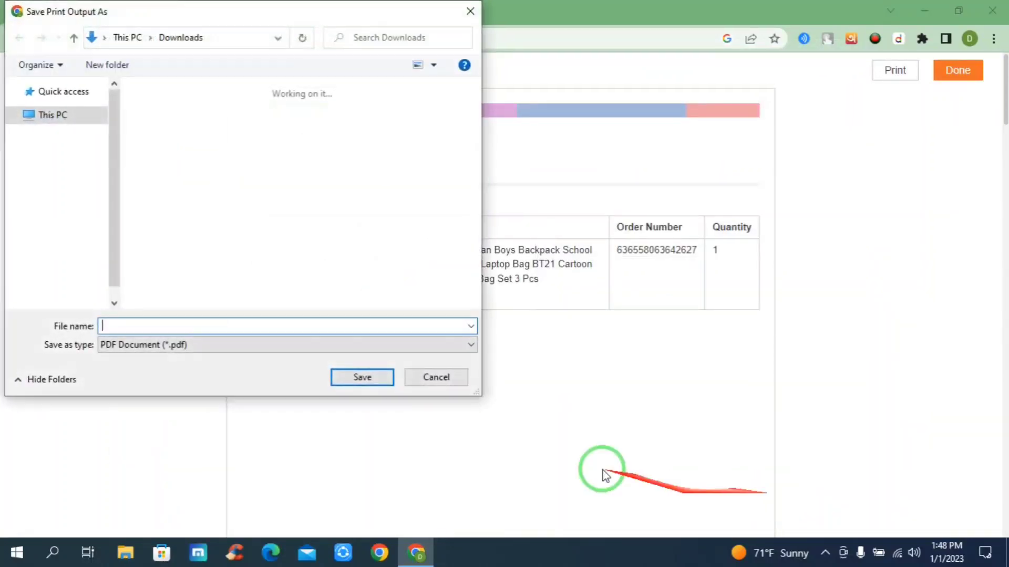
left_click(469, 11)
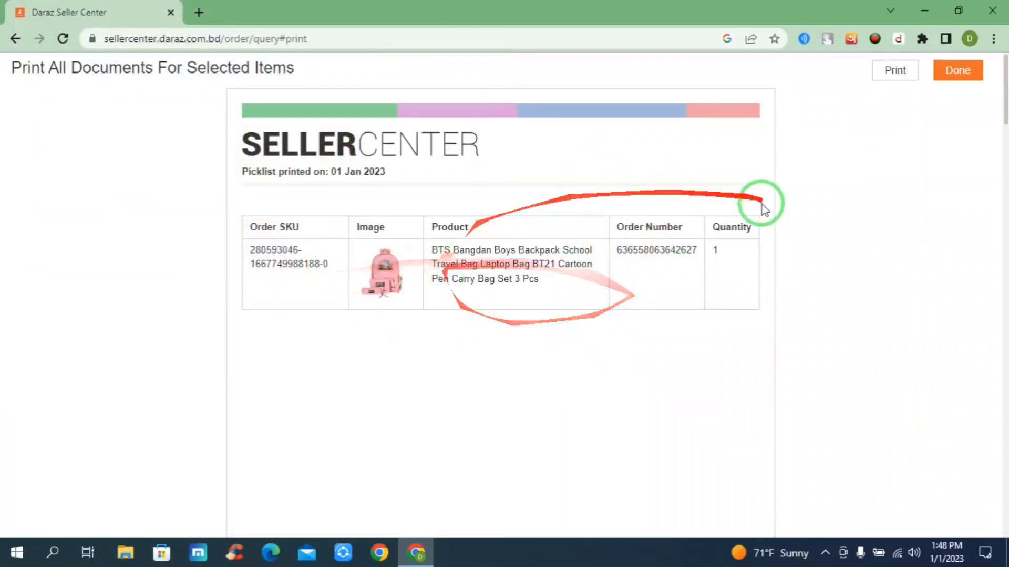
left_click(960, 74)
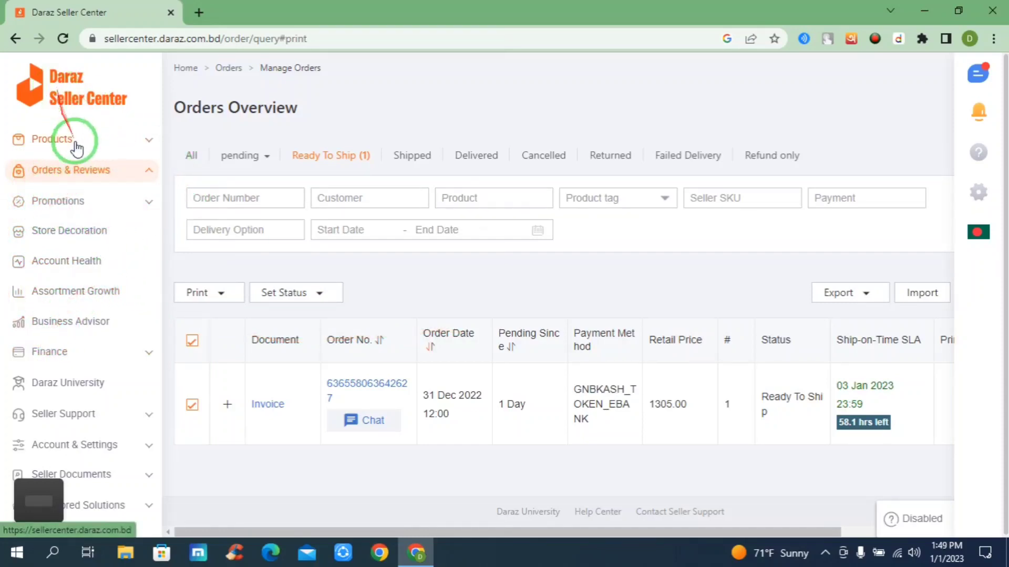
left_click(139, 148)
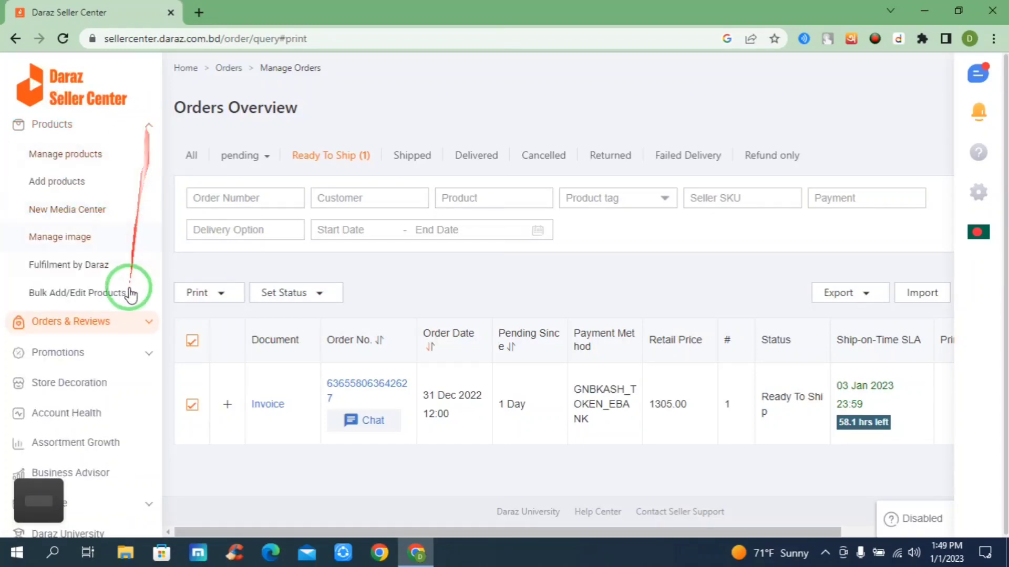
left_click(111, 322)
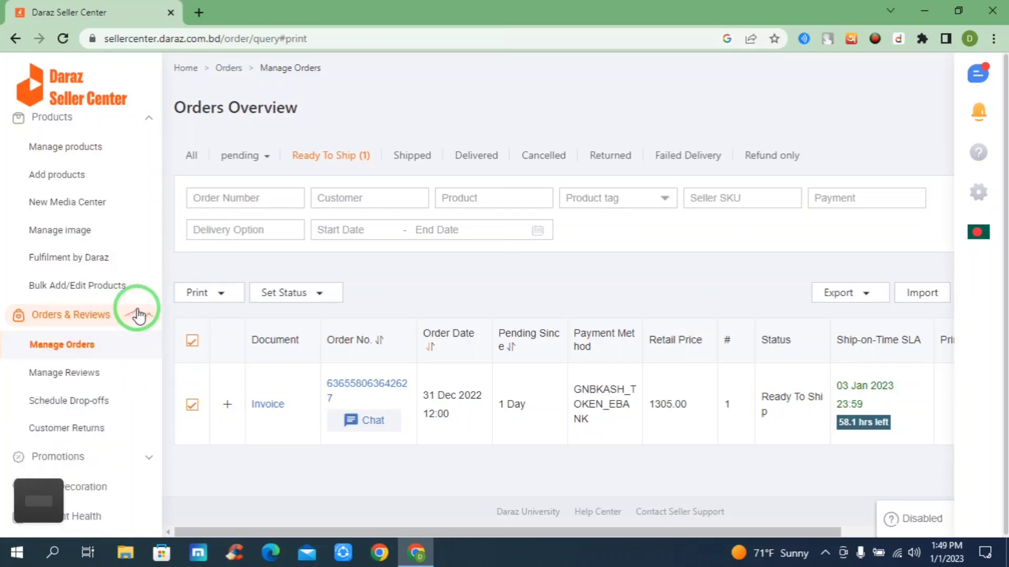
left_click(148, 116)
left_click(146, 163)
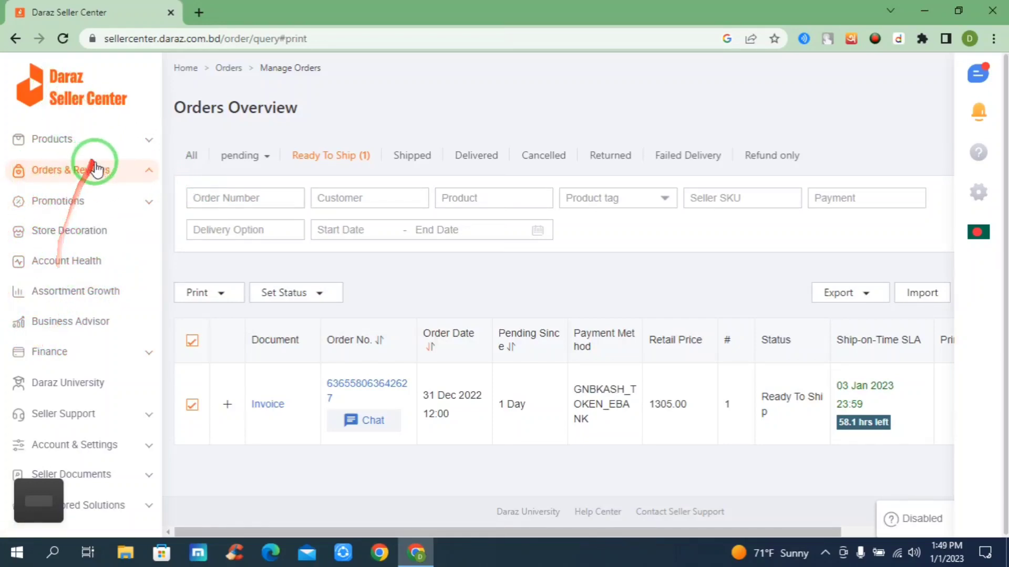
left_click(139, 149)
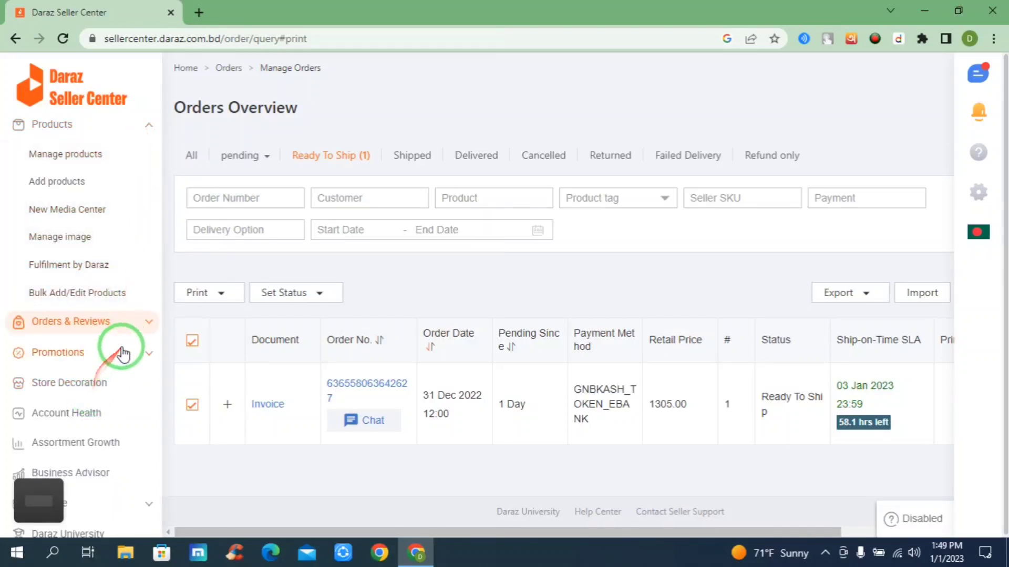
left_click(111, 321)
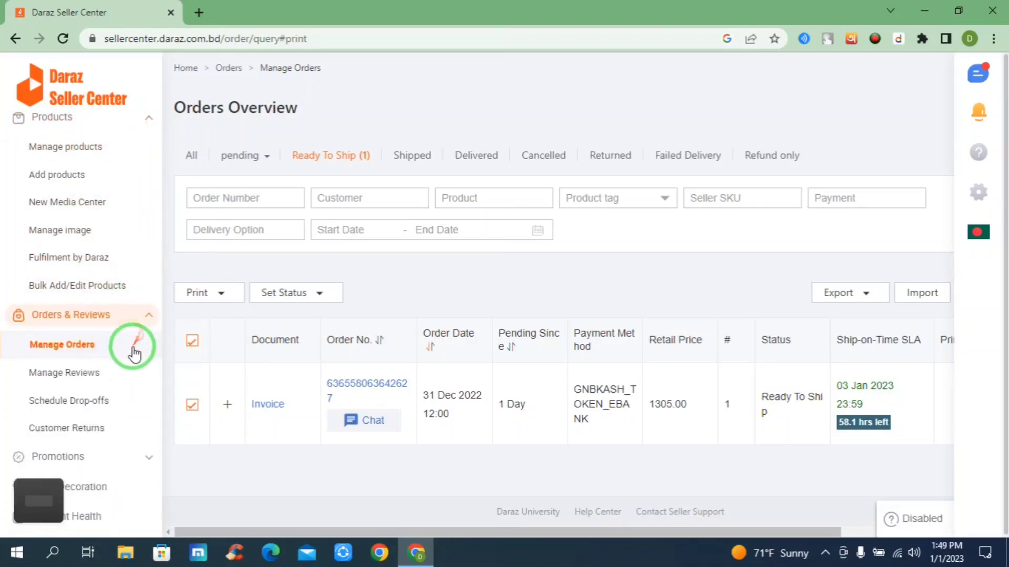
left_click(148, 117)
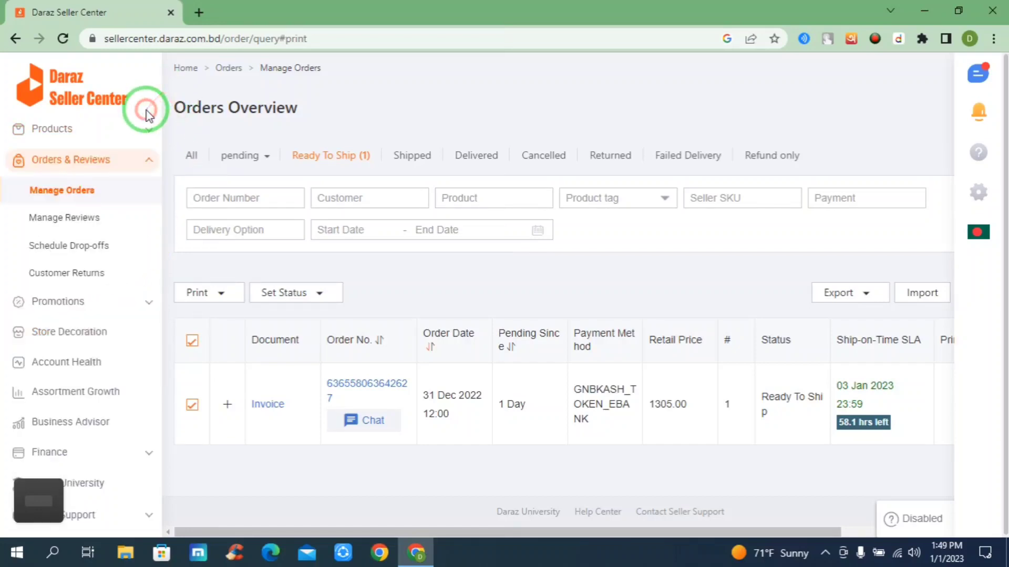
left_click(146, 164)
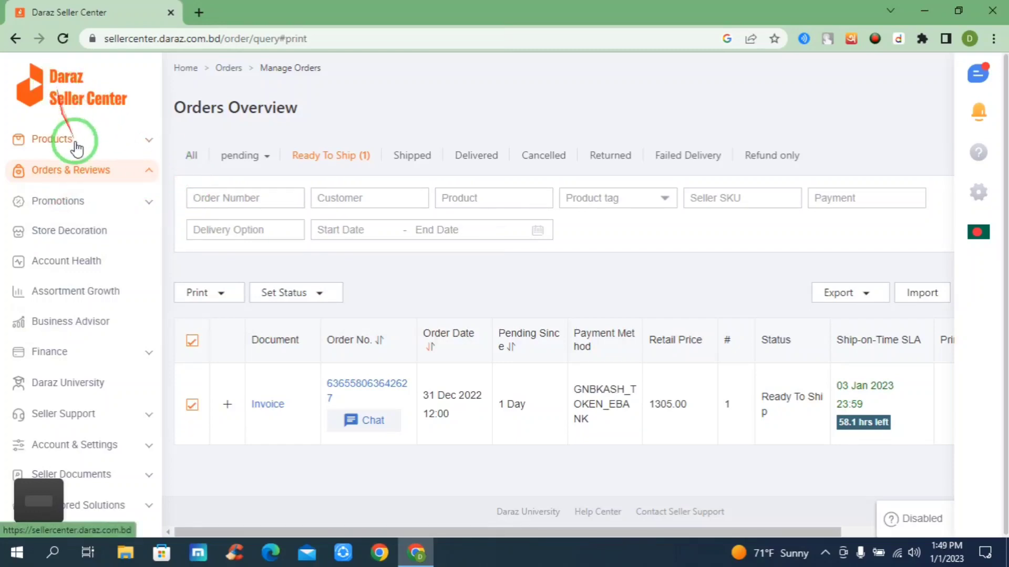
left_click(140, 149)
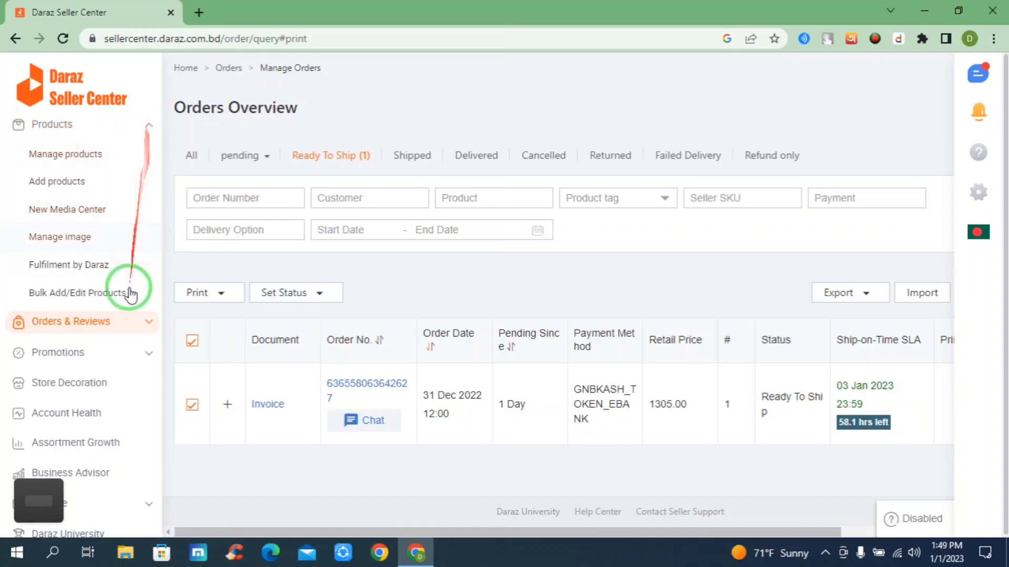
left_click(124, 323)
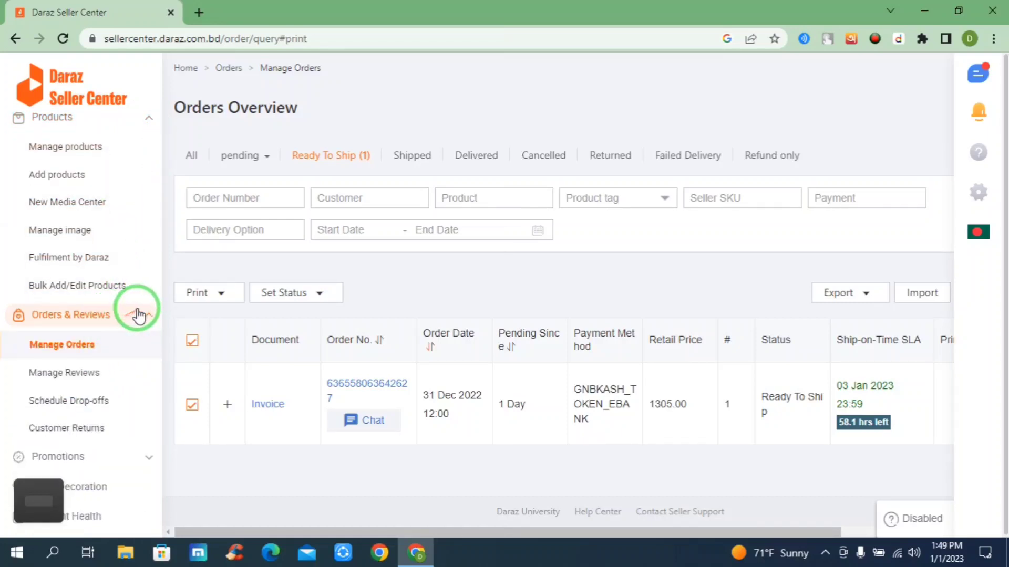
left_click(147, 117)
left_click(156, 166)
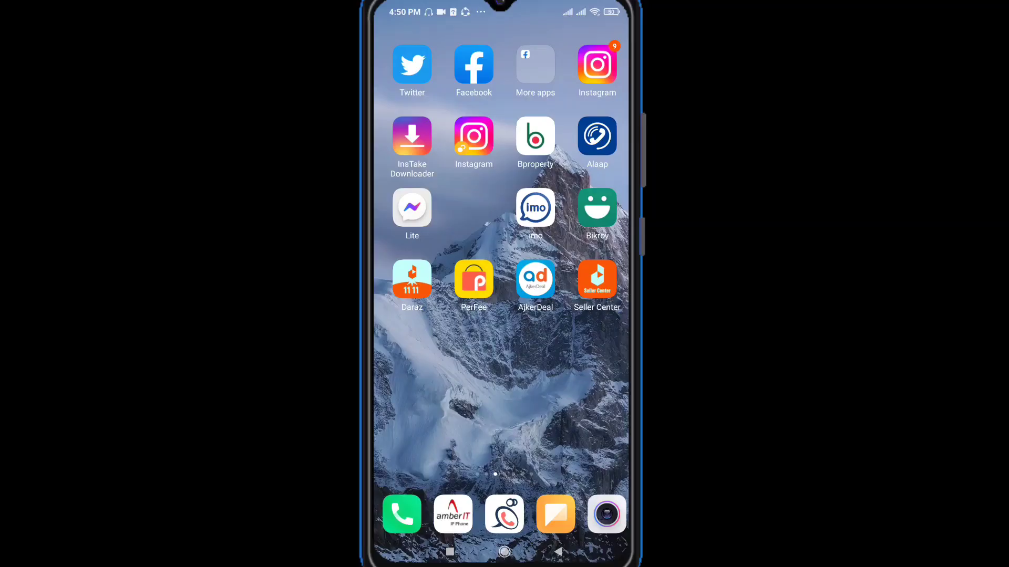
Switch to the Seller Center mobile app on the phone and open its Orders page from the home dashboard.
left_click(597, 280)
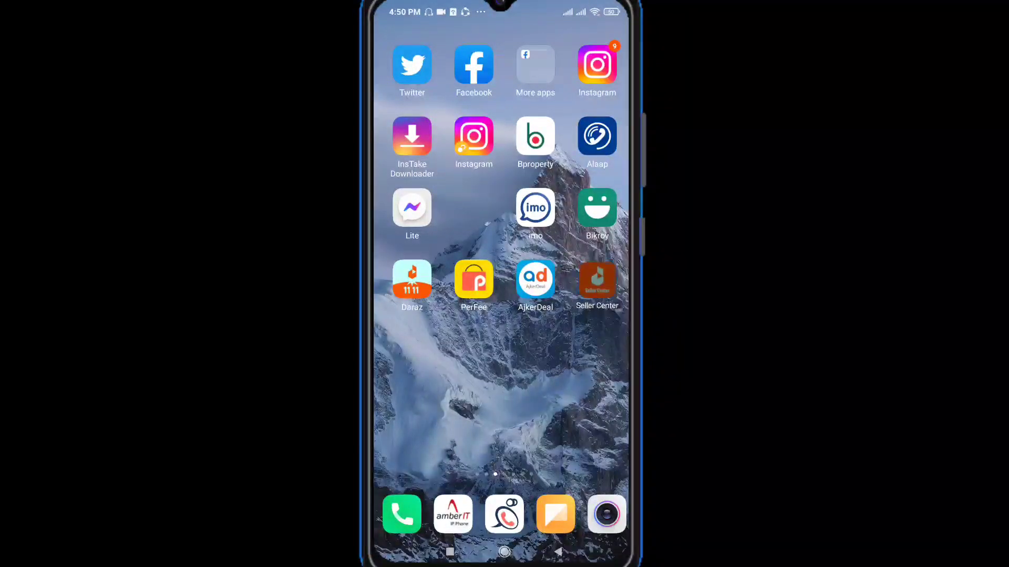
left_click_drag(595, 282, 592, 305)
left_click(591, 298)
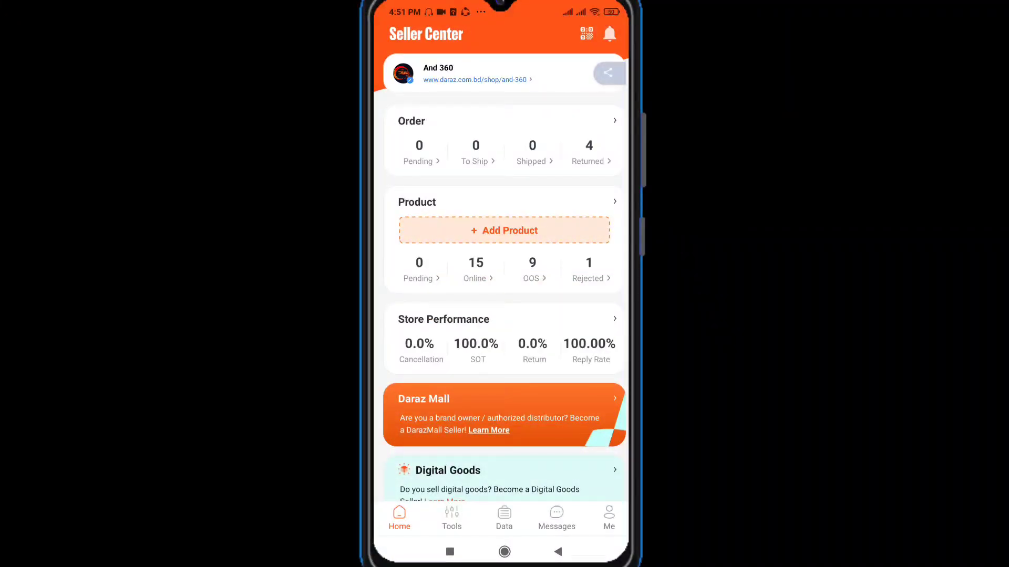
scroll(500, 278, "up", 1)
left_click(614, 121)
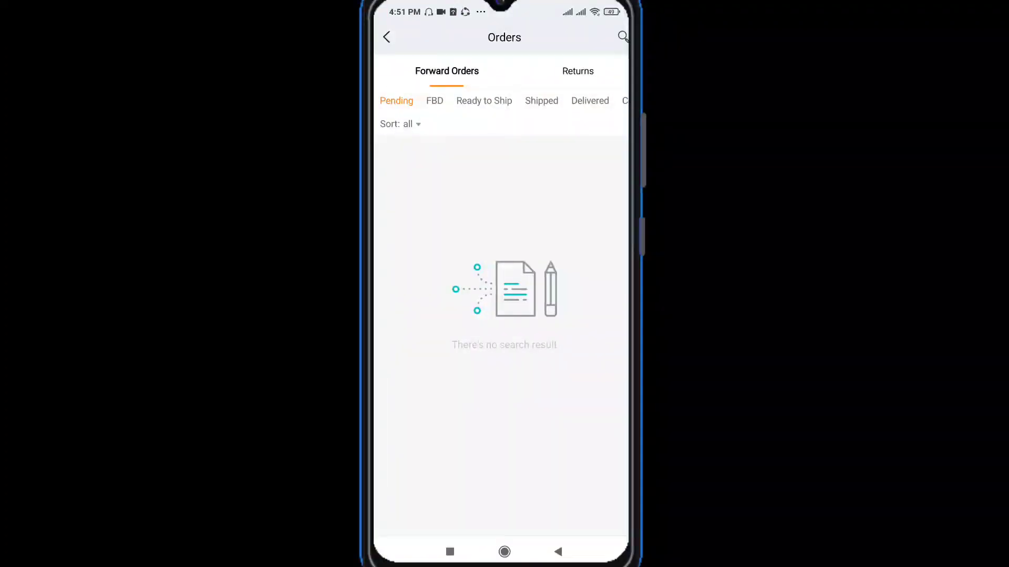
Review the forward orders under the FBD, Ready to Ship, Shipped, Delivered and Pending statuses, and return to the home dashboard.
left_click(435, 101)
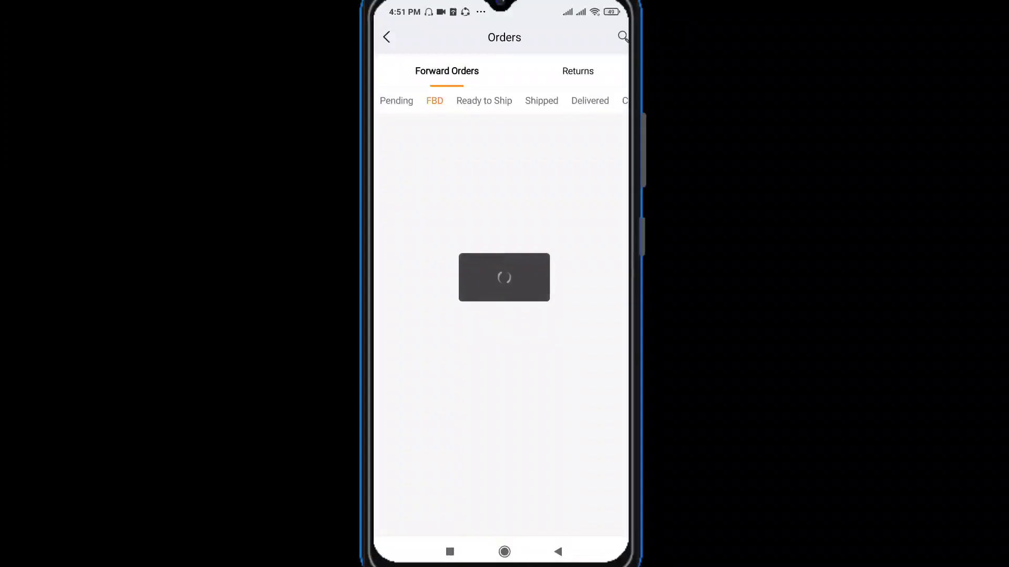
left_click(484, 101)
left_click(541, 101)
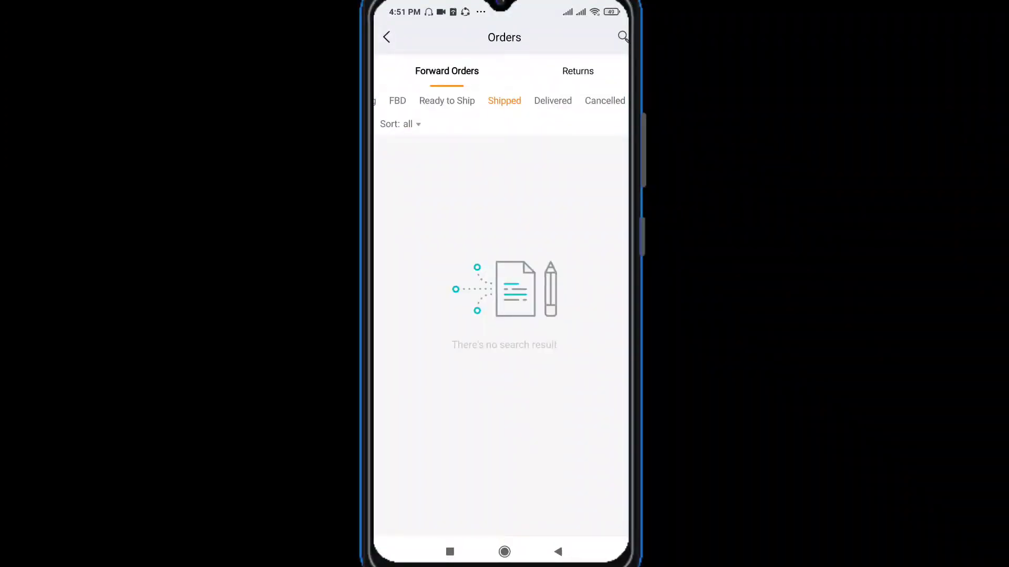
left_click(552, 101)
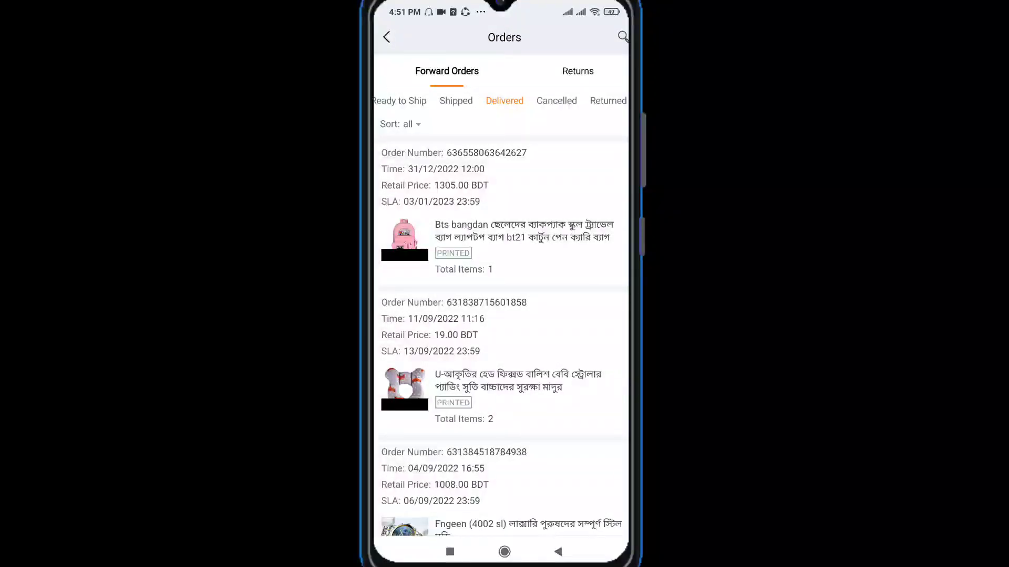
left_click(456, 101)
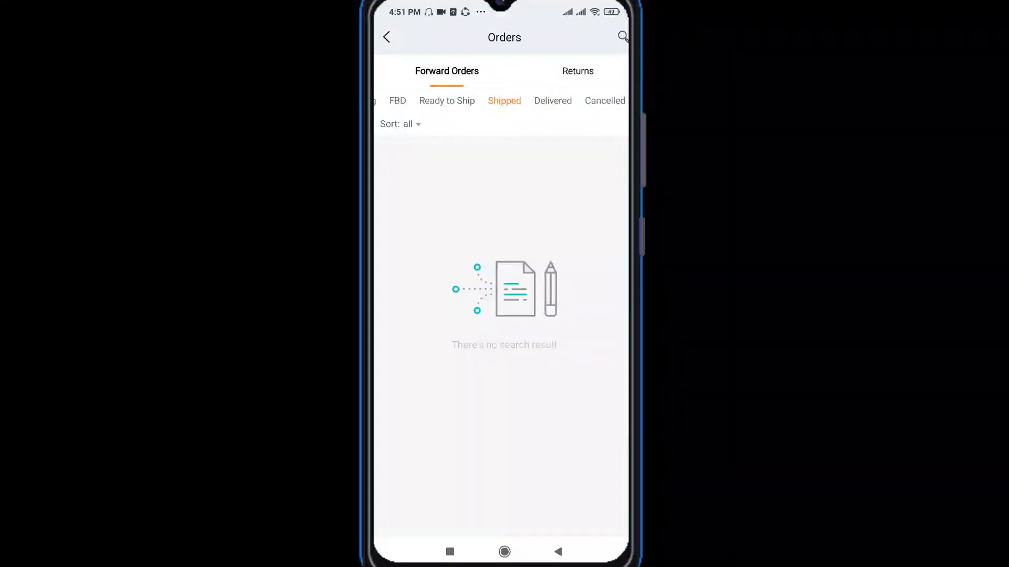
left_click(447, 101)
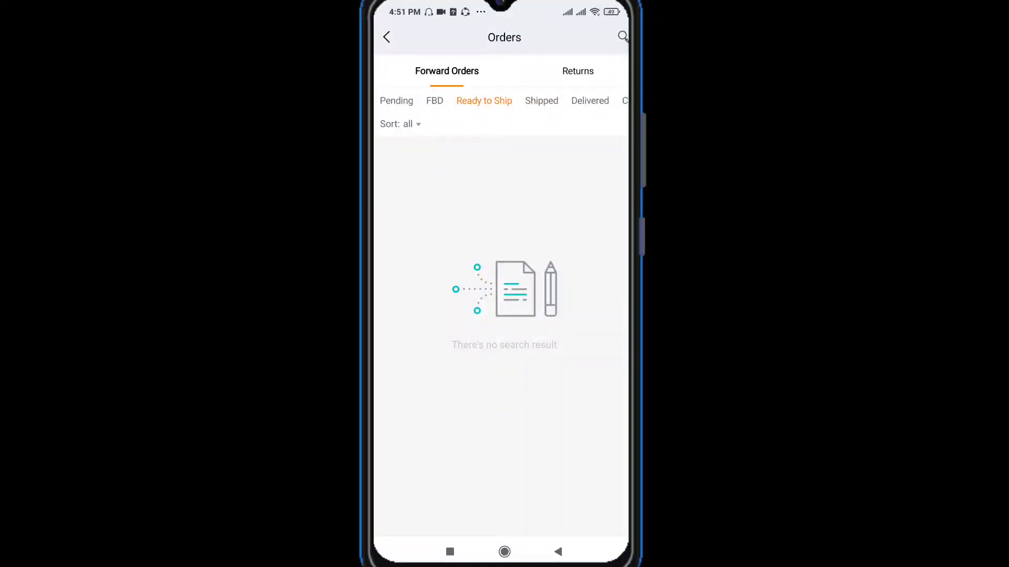
left_click(396, 100)
left_click(558, 552)
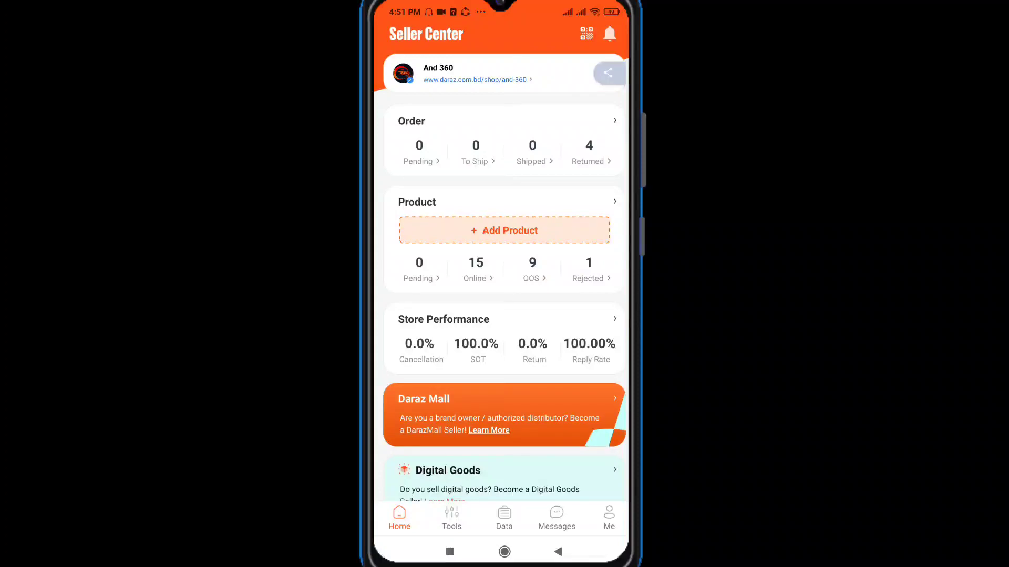
Look over the home dashboard, view the customer chats in Messages and exit to the phone's home screen.
scroll(504, 298, "down", 1)
scroll(504, 298, "up", 1)
left_click(556, 518)
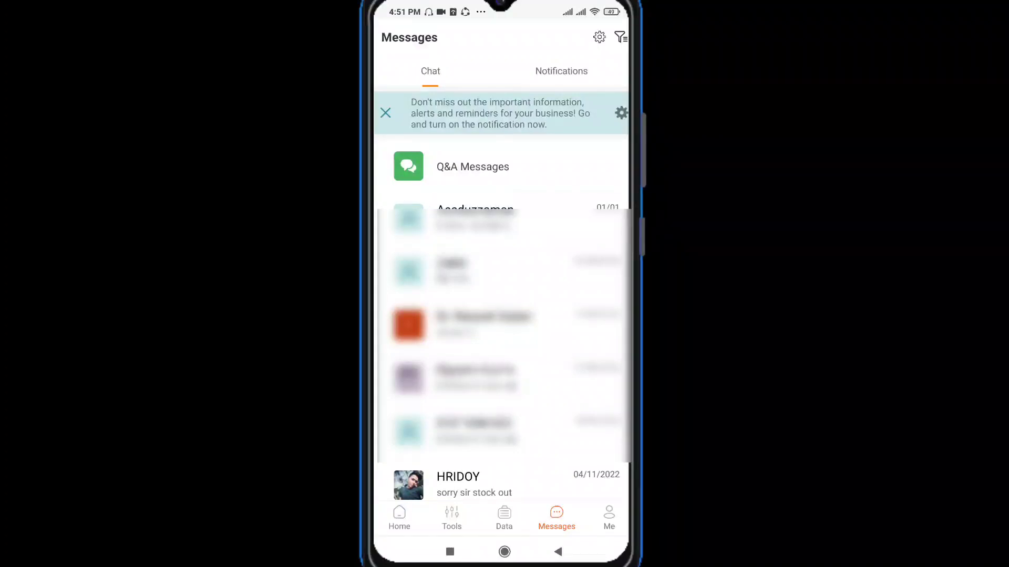
left_click(558, 552)
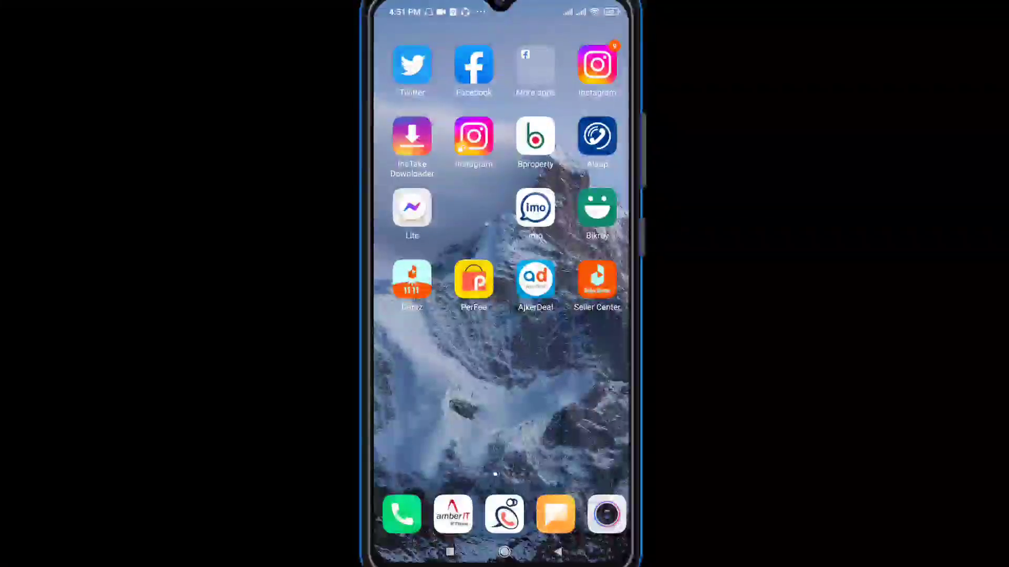
Reopen the Seller Center mobile app and look through the sections of its home dashboard.
left_click(597, 279)
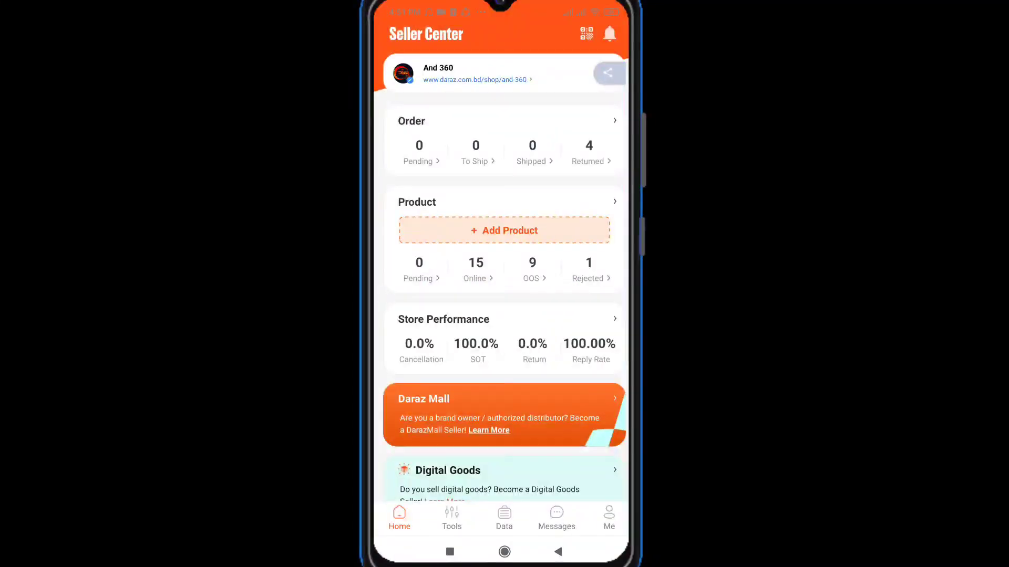
scroll(505, 300, "down", 2)
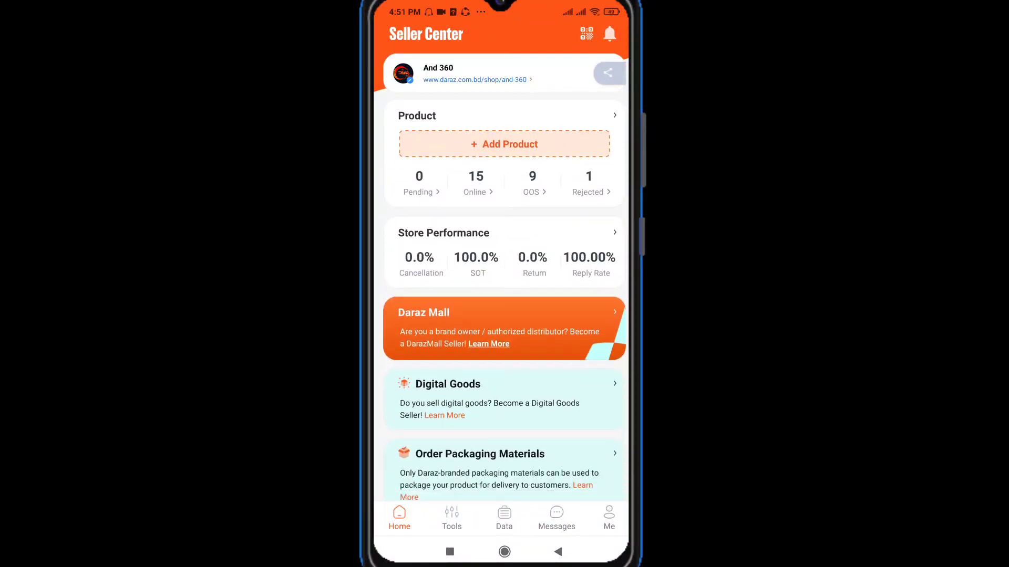
scroll(505, 300, "up", 2)
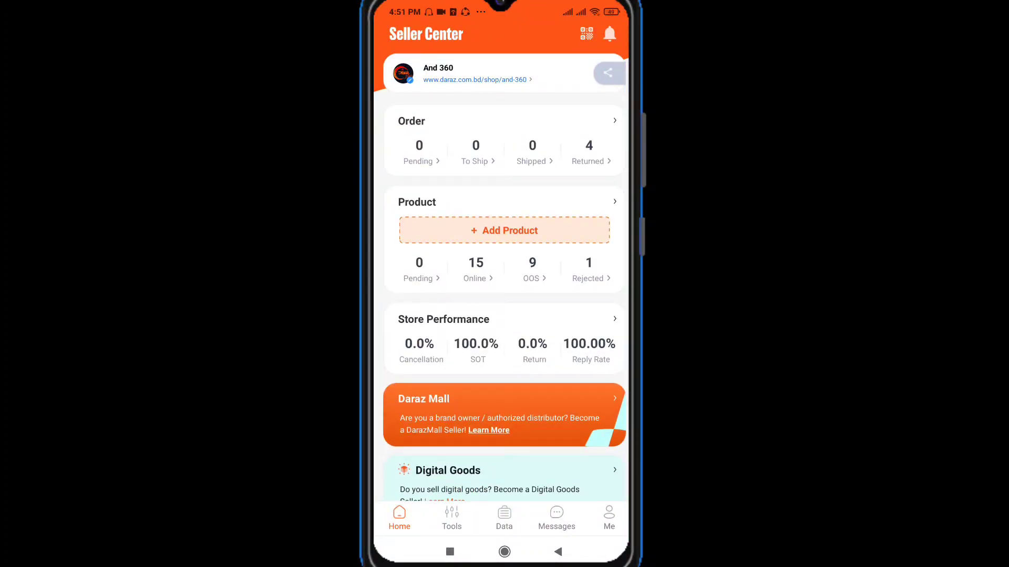